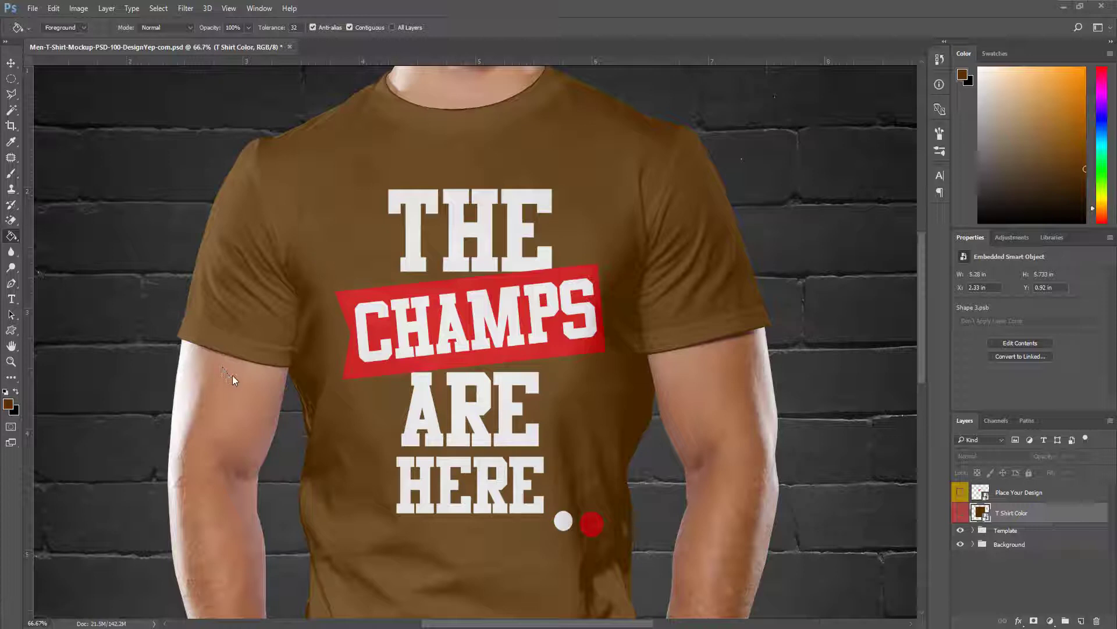
Step: Create an Untitled-1 document at 4500 × 5400 px and 300 ppi with Black background contents
left_click(34, 10)
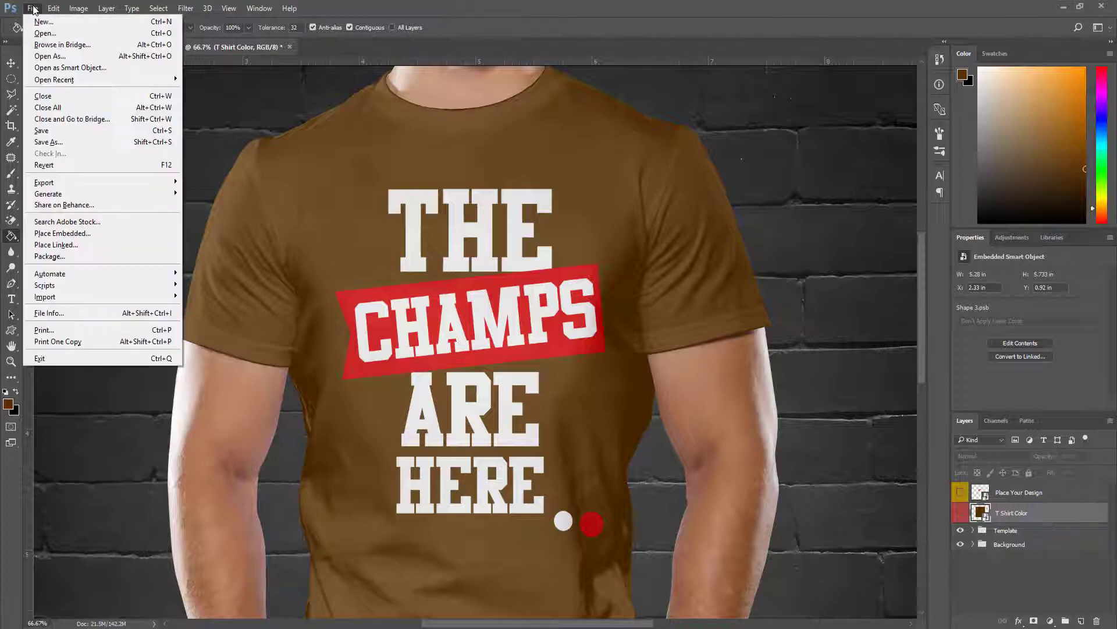
left_click(47, 23)
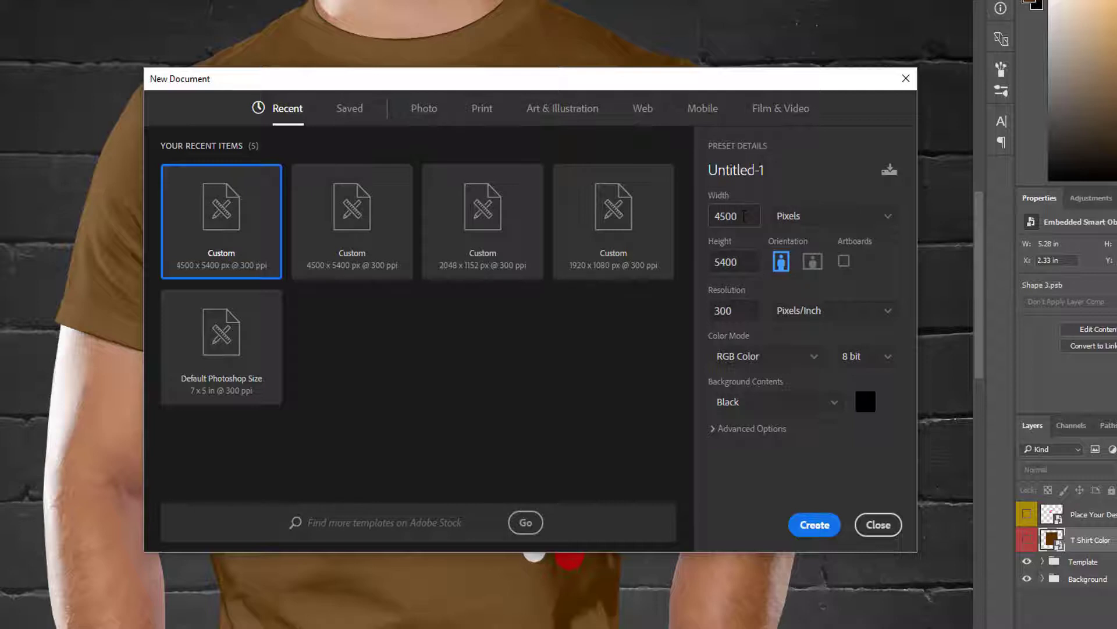
double_click(744, 216)
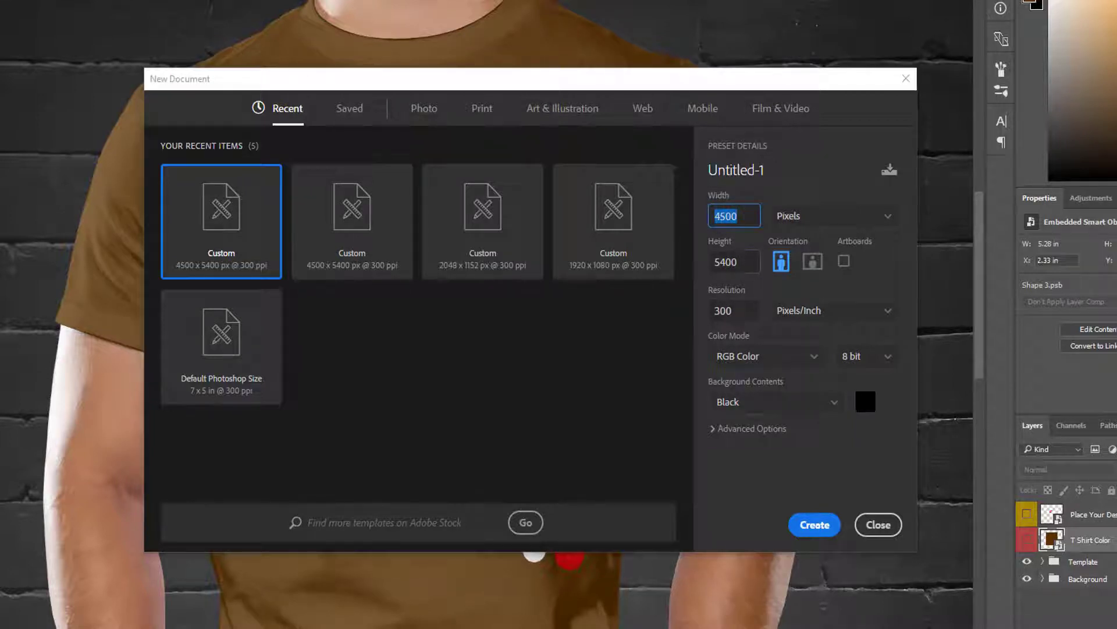
key("Tab")
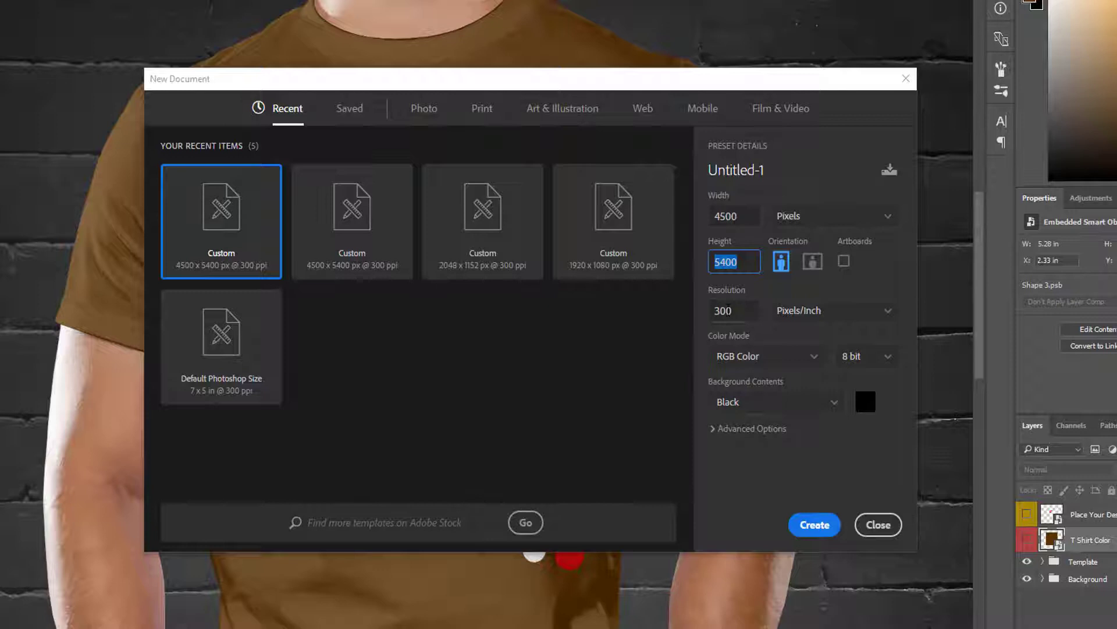
left_click(740, 310)
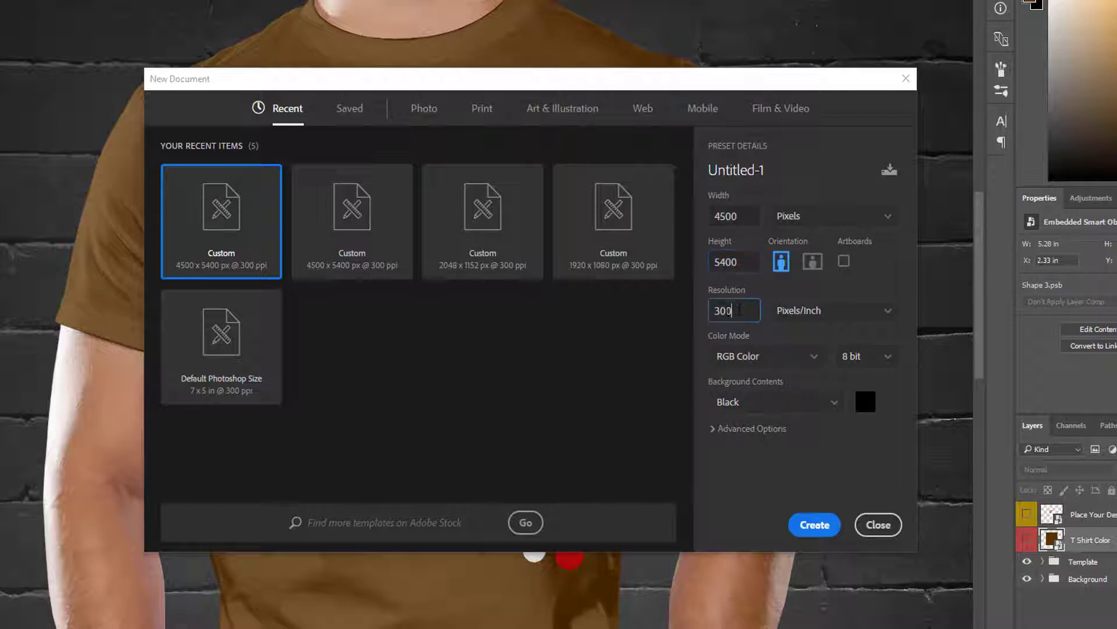
left_click(687, 324)
left_click(815, 525)
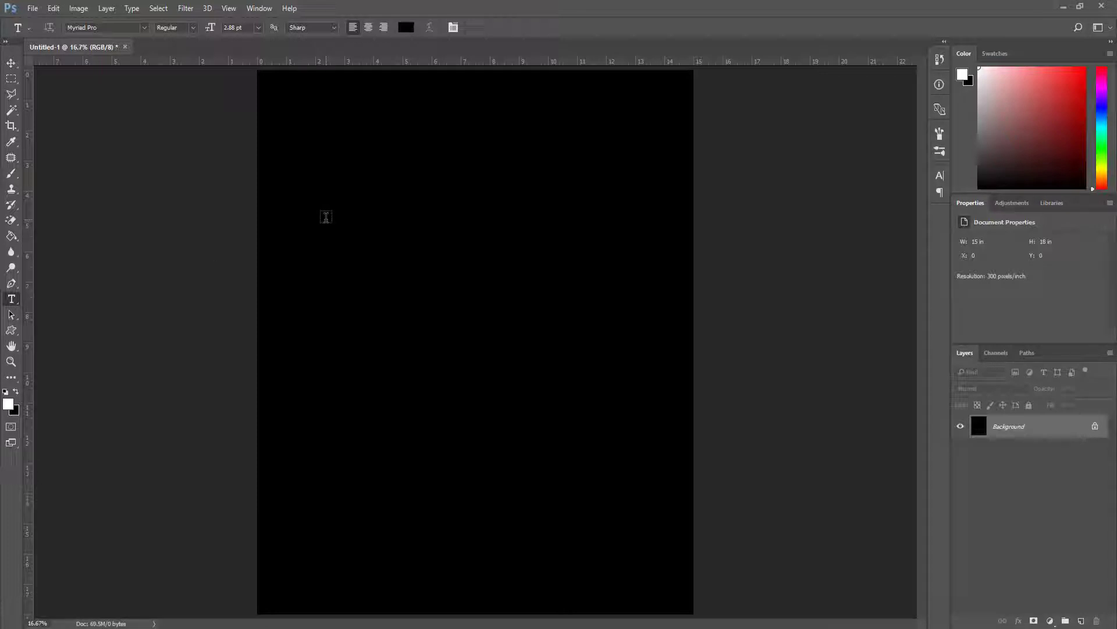
Step: Start a text layer near the canvas top with 300 pt type in white #ffffff
left_click(326, 216)
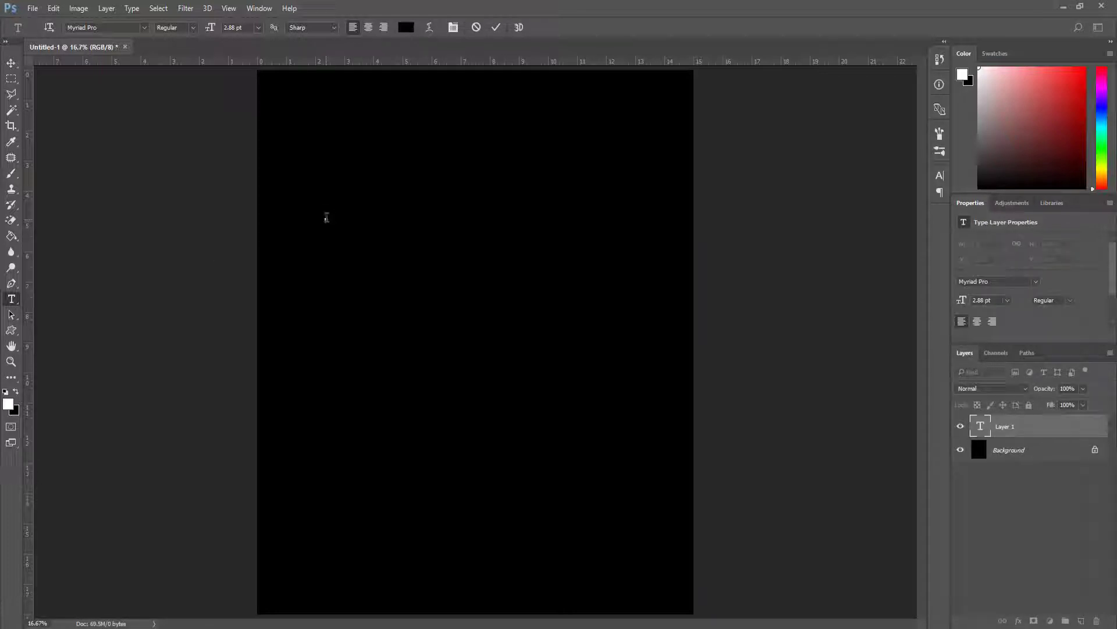
left_click(309, 39)
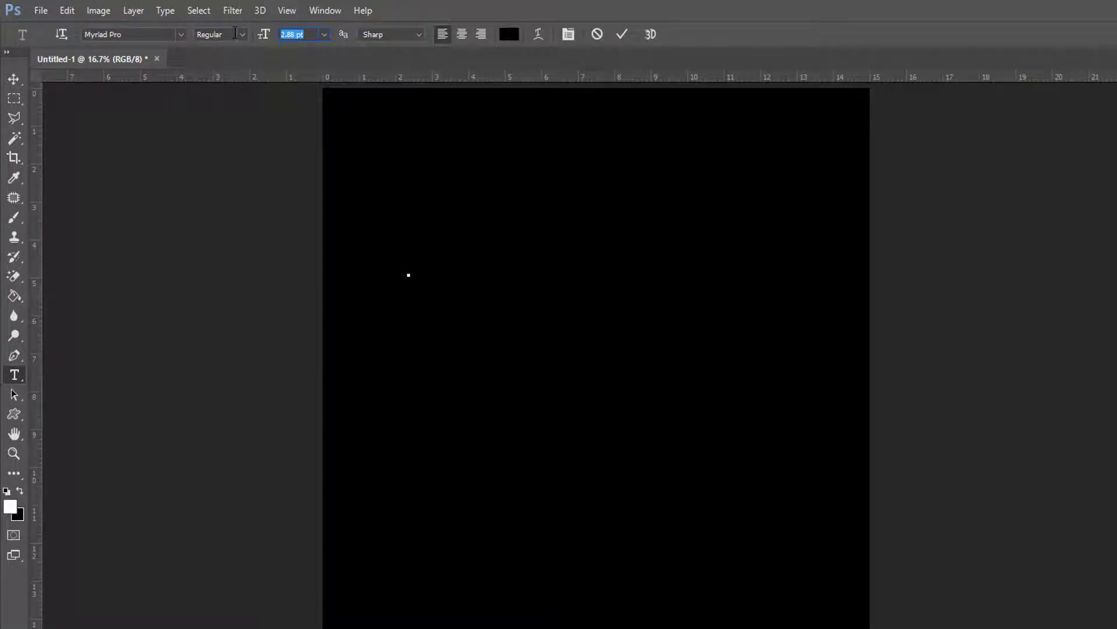
type("300")
key("Return")
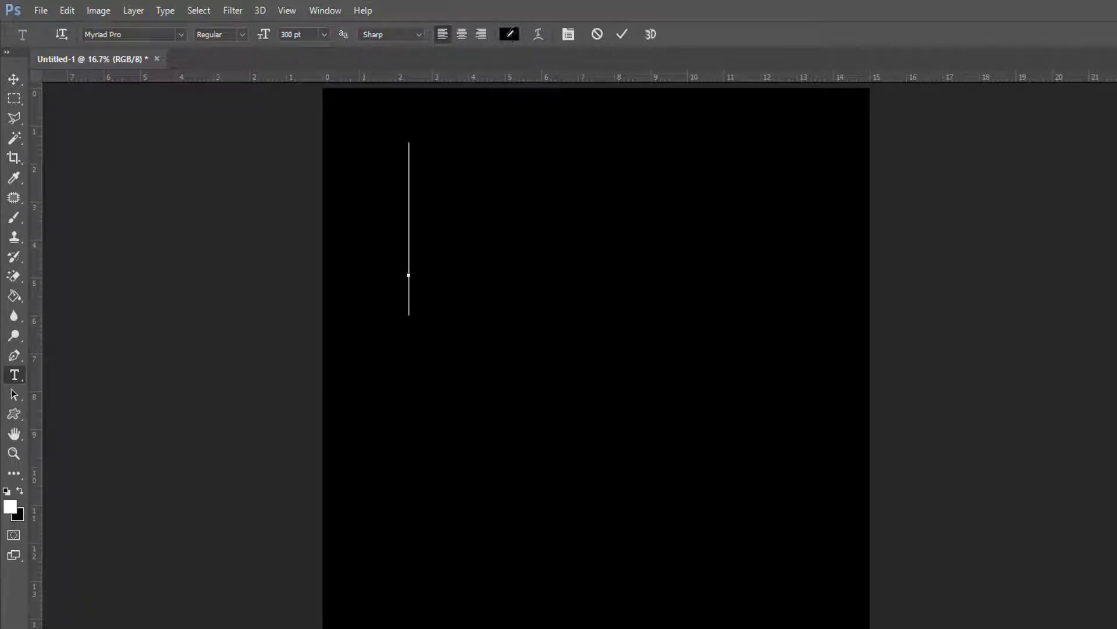
left_click(508, 33)
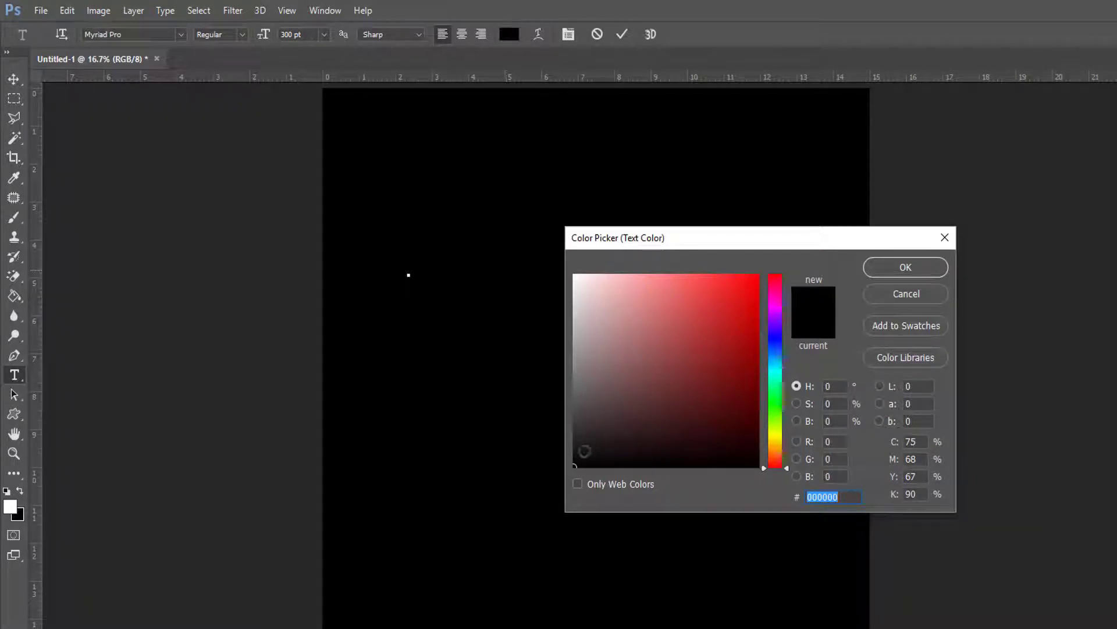
type("ffffff")
left_click(907, 268)
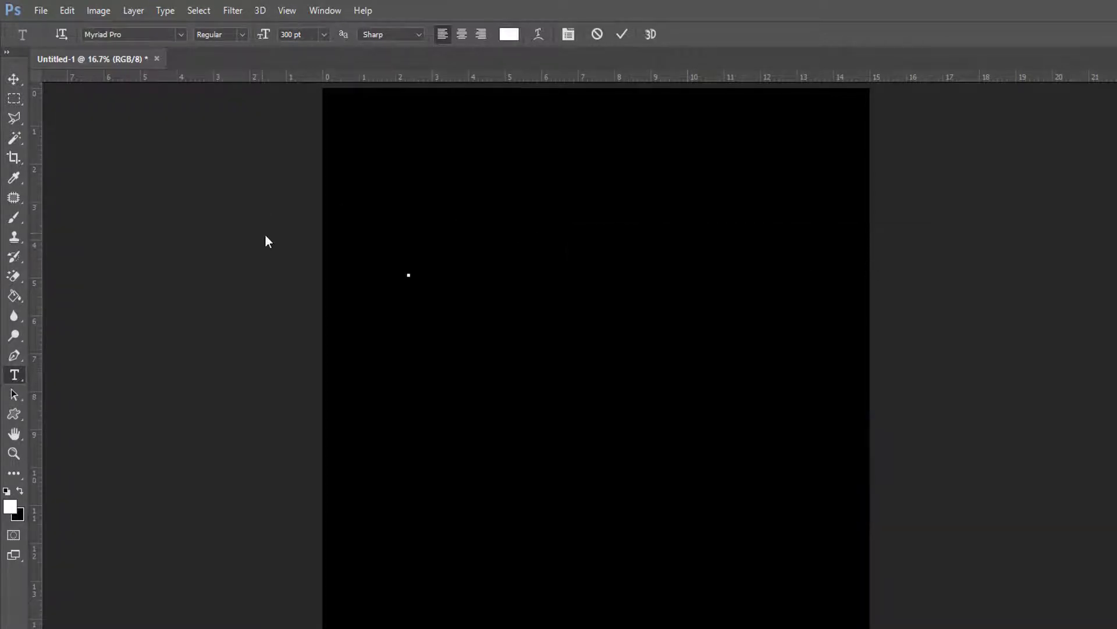
Step: Set the text's font to Athletic
left_click(181, 35)
scroll(348, 285, "up", 6)
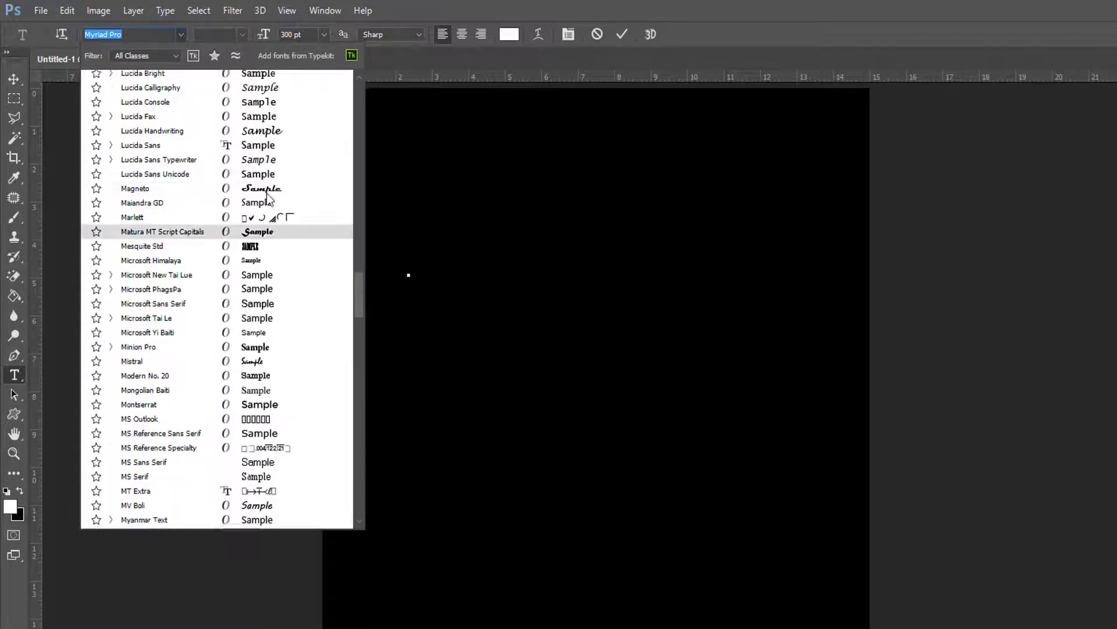
left_click_drag(355, 277, 348, 110)
left_click(155, 370)
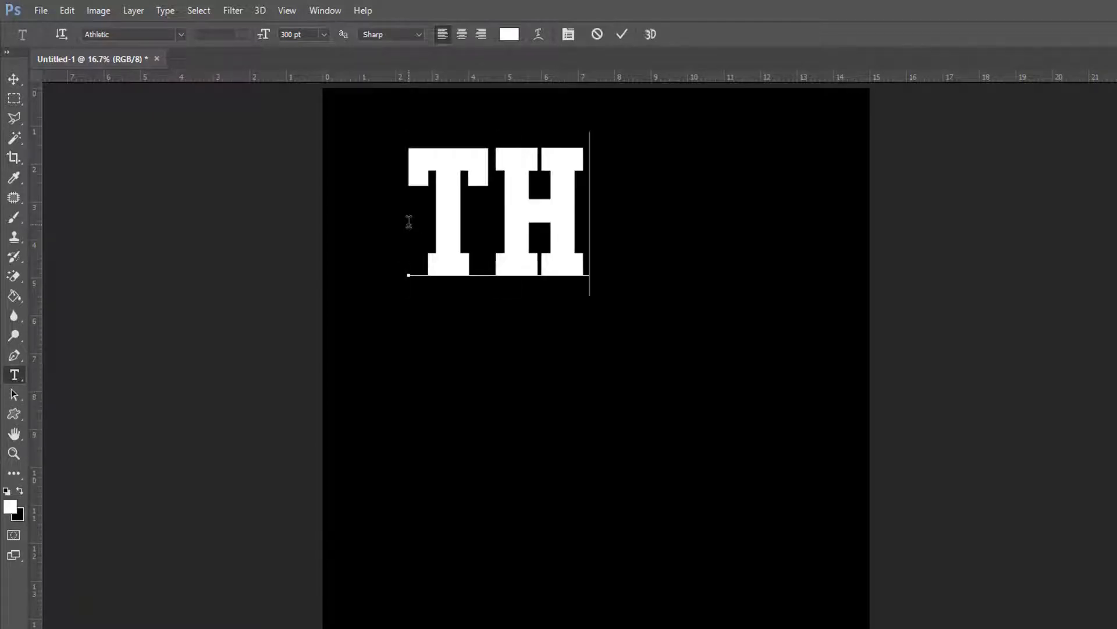
Step: Commit THE, then type ARE and HERE as separate text lines stacked below it
left_click(621, 36)
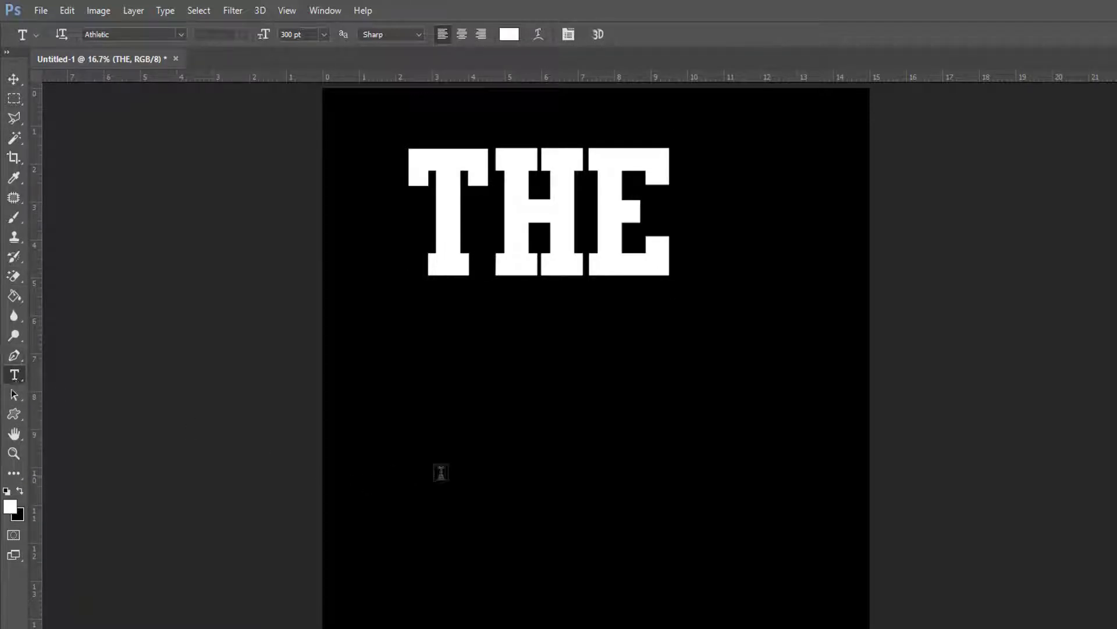
left_click(440, 503)
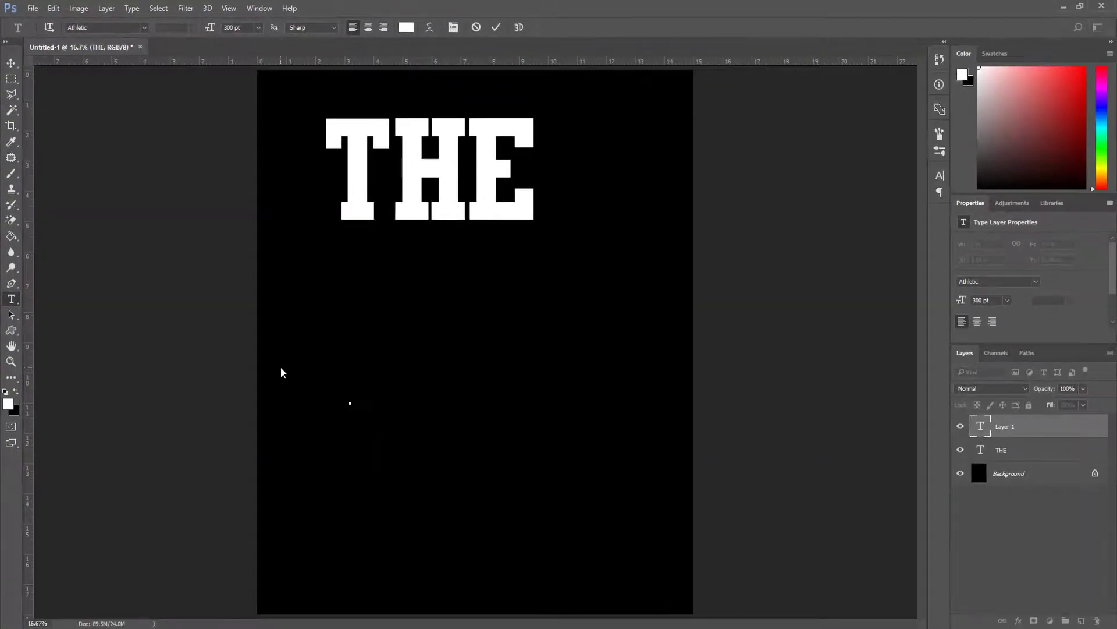
type("A")
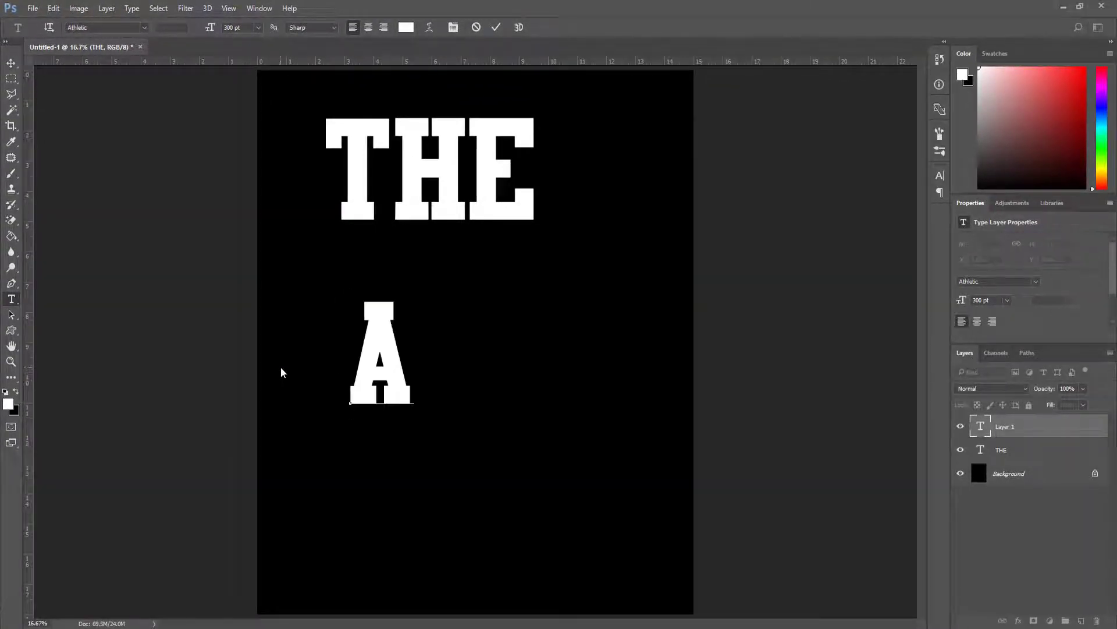
type("RE")
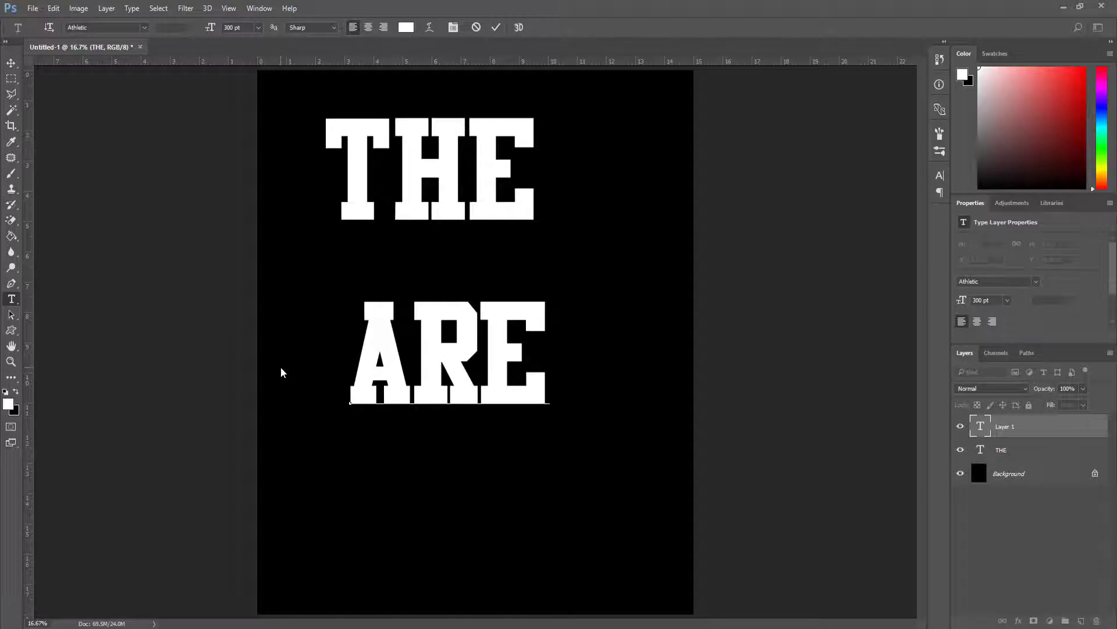
left_click(494, 29)
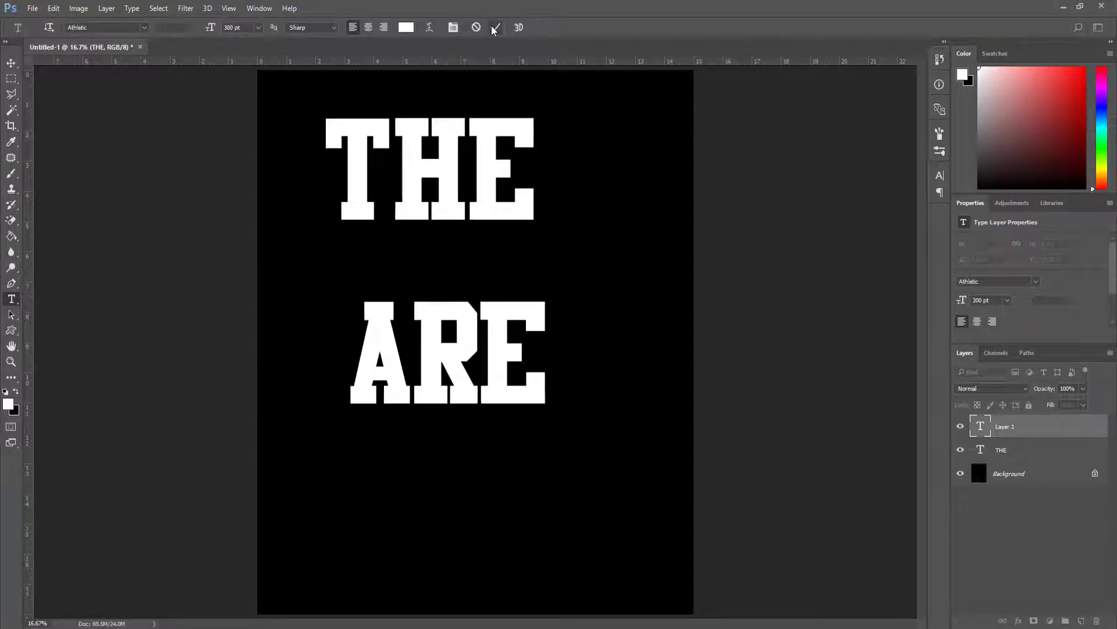
left_click(340, 526)
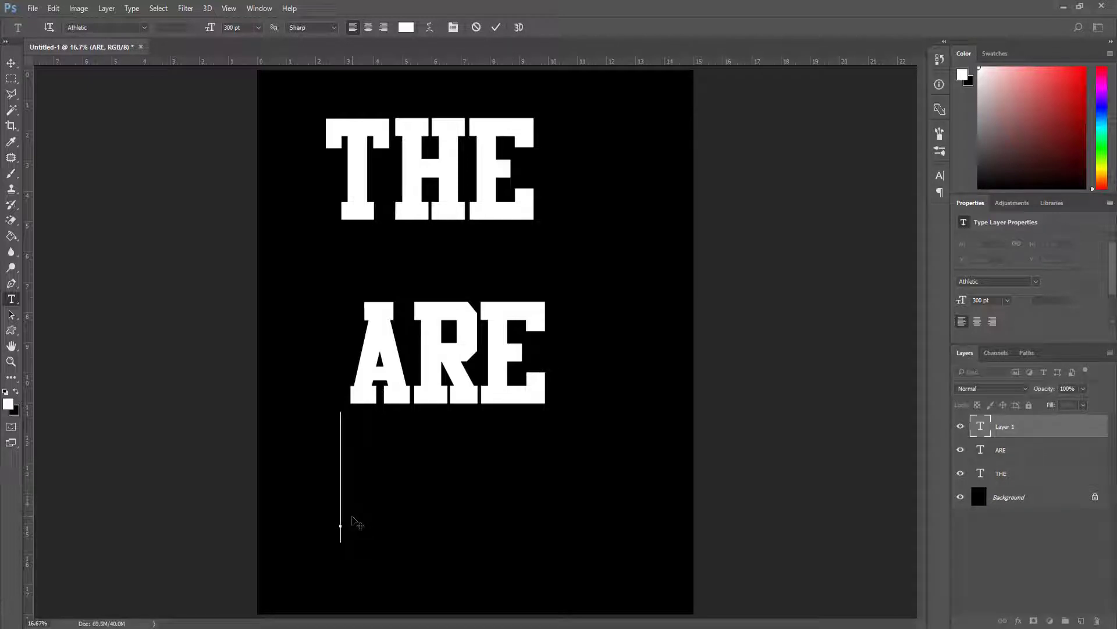
type("HERE")
left_click(332, 160)
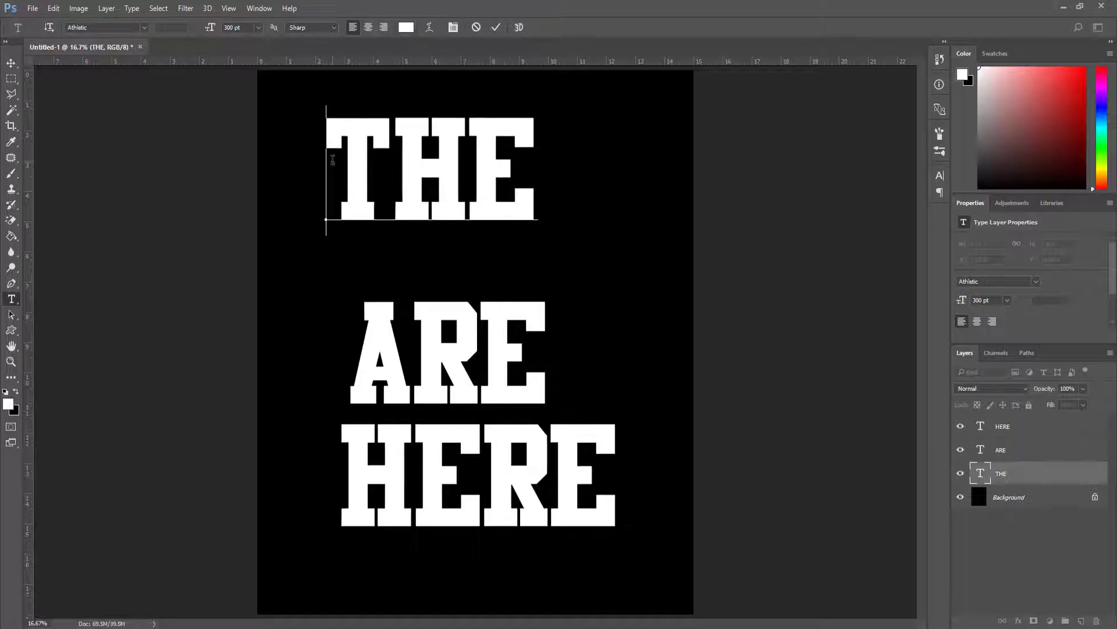
Step: Enlarge the THE lettering and shift it slightly right and down
key("ctrl+a")
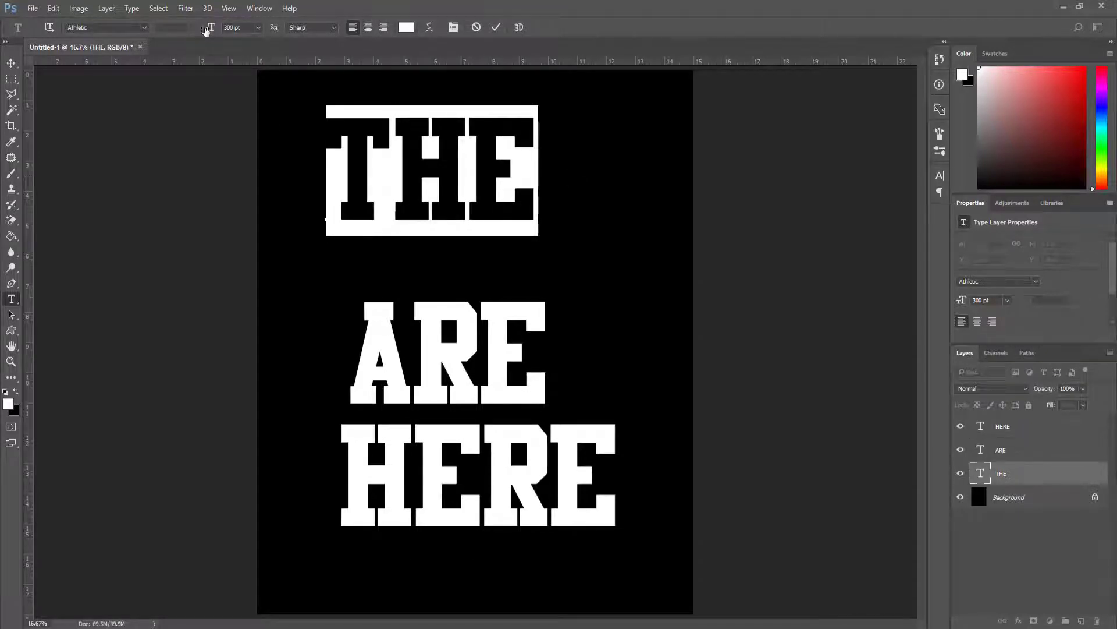
left_click_drag(210, 29, 241, 34)
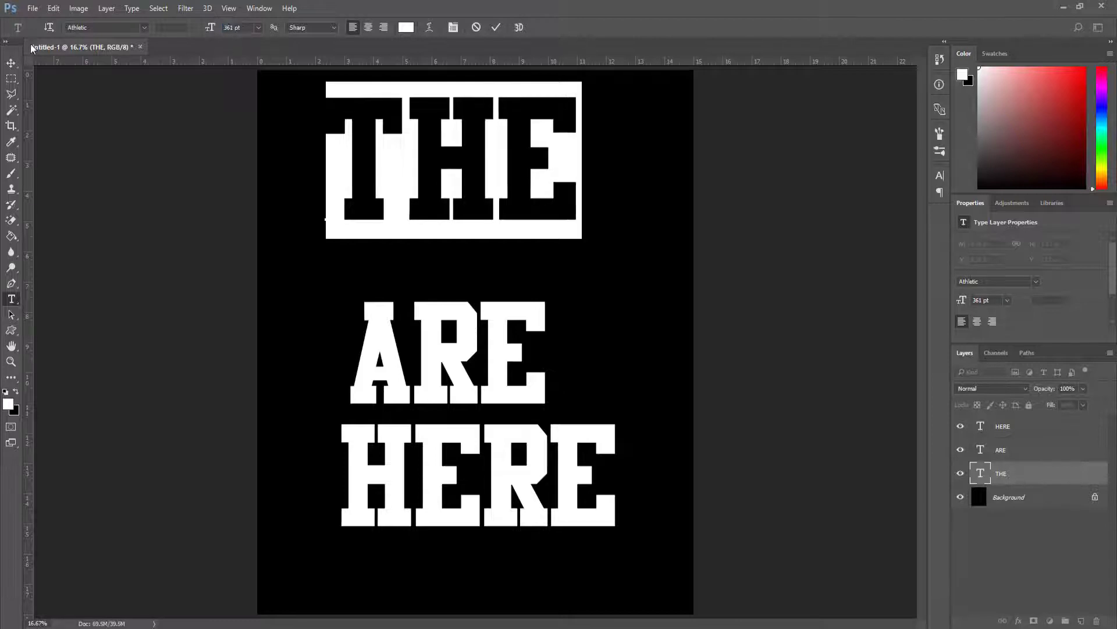
left_click(11, 63)
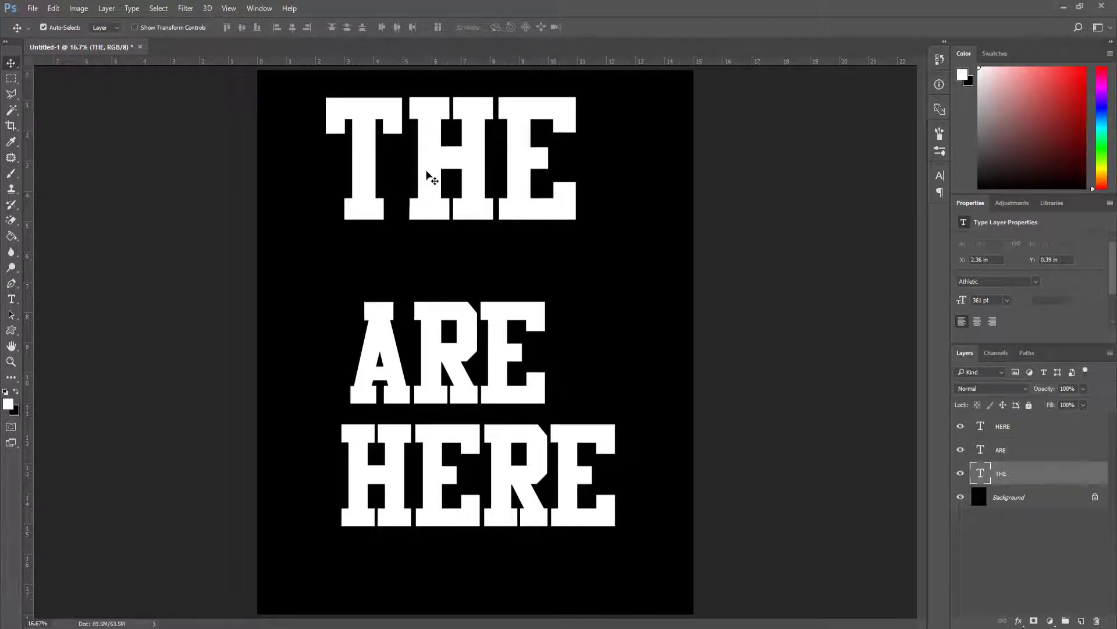
left_click_drag(432, 175, 454, 188)
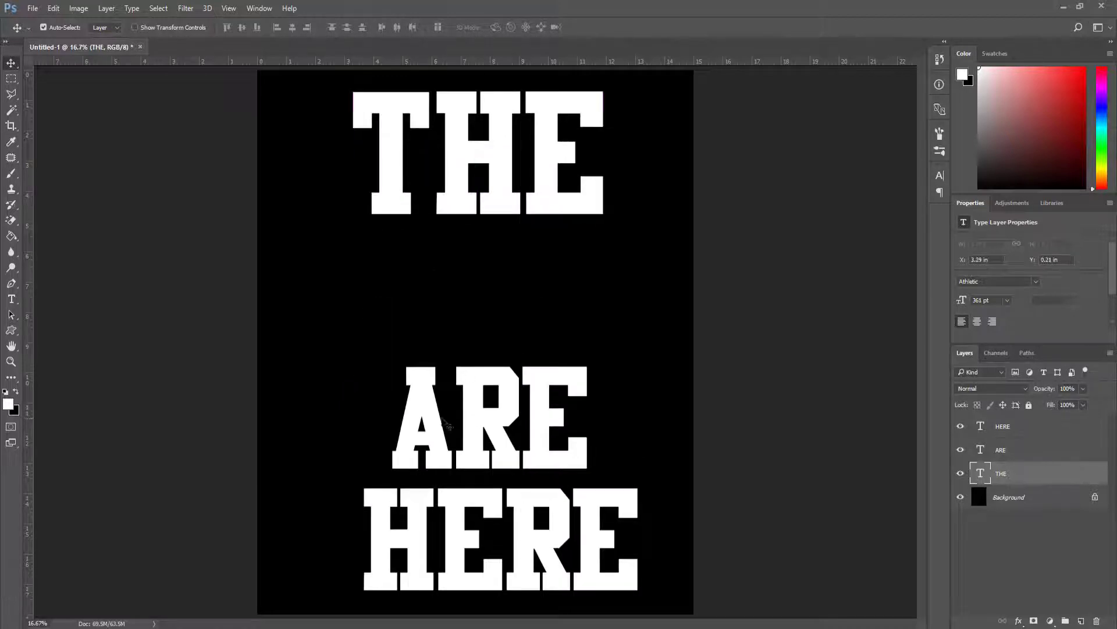
Step: Increase ARE to 324 pt and move it lower on the canvas
left_click_drag(431, 386, 429, 377)
key("t")
left_click(393, 400)
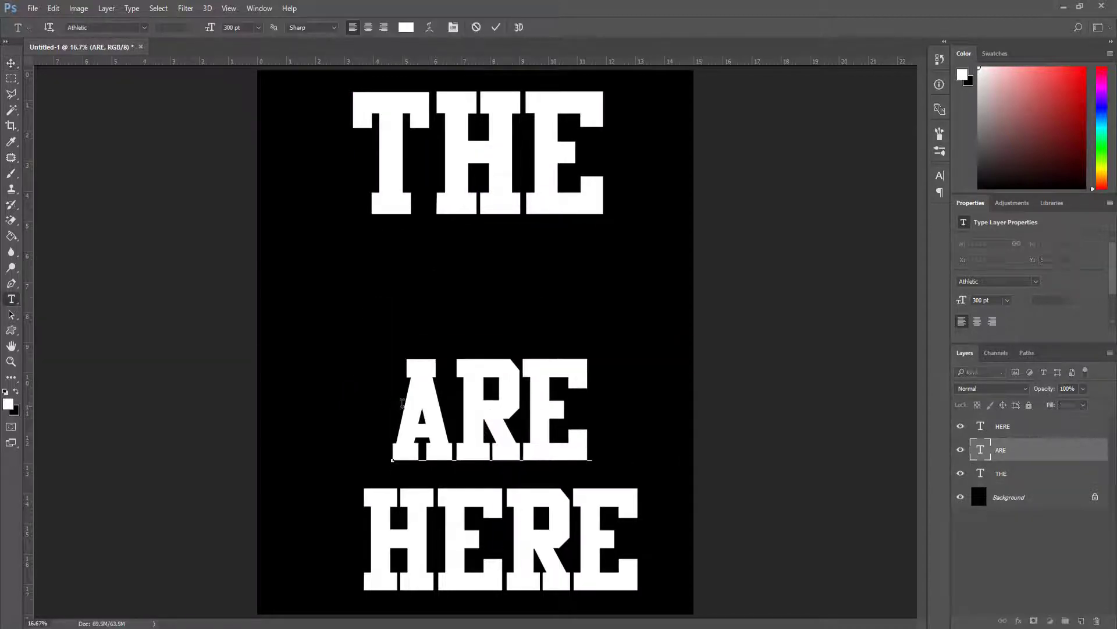
key("ctrl+a")
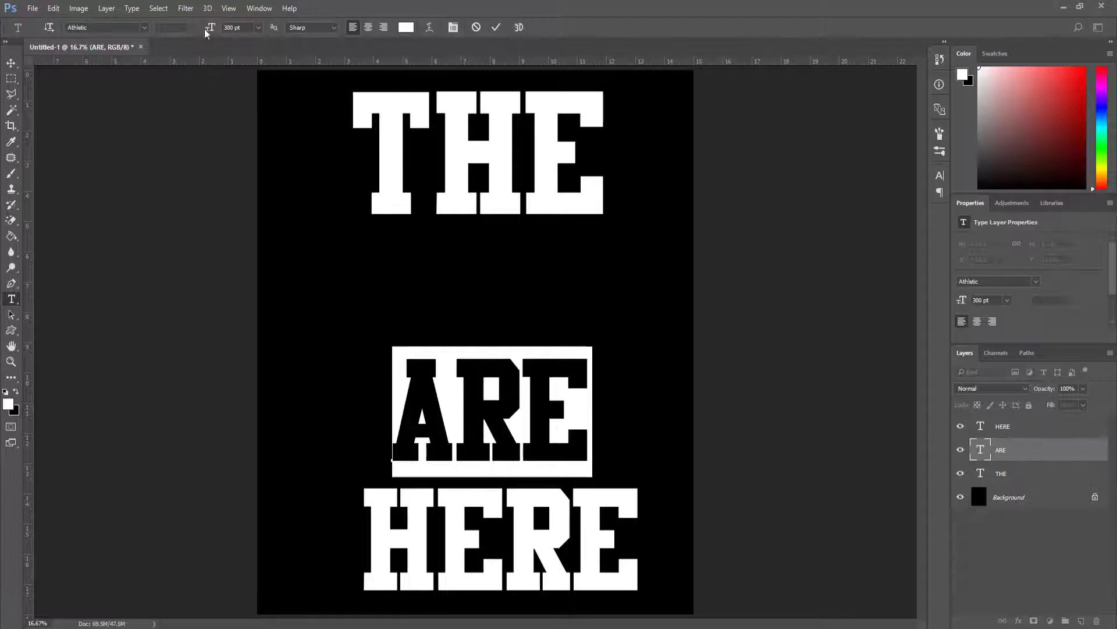
left_click_drag(204, 32, 220, 32)
left_click(12, 62)
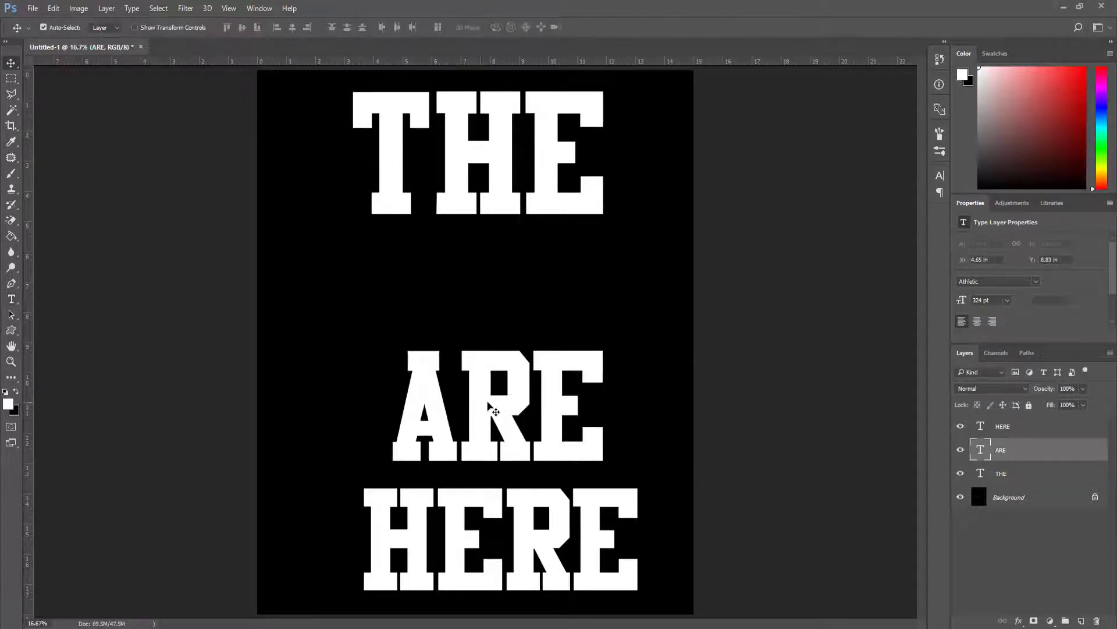
left_click_drag(494, 411, 484, 418)
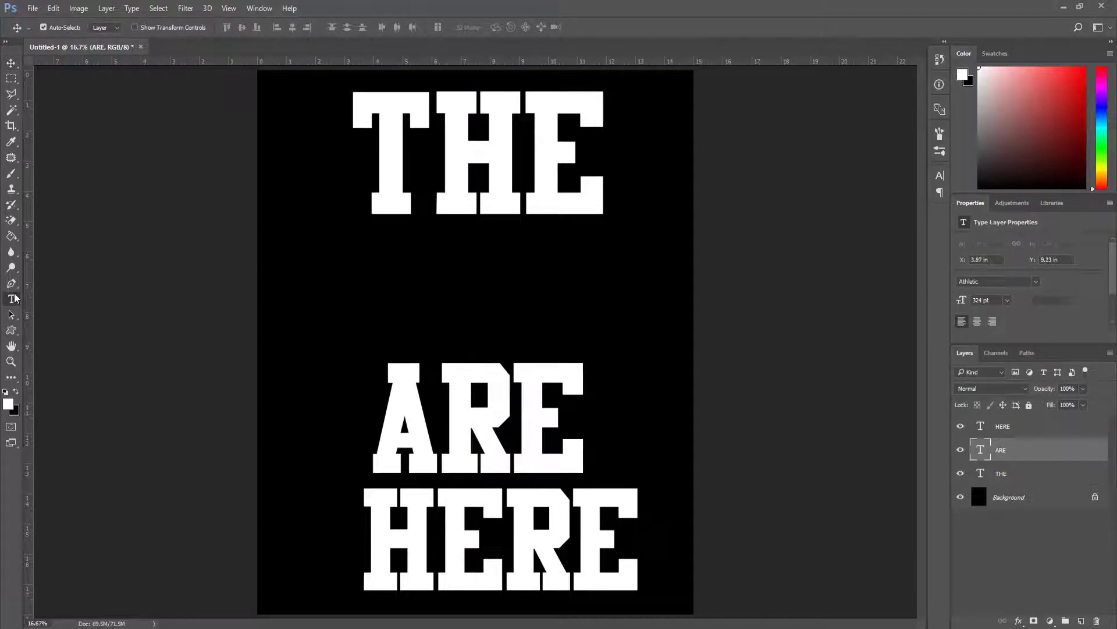
Step: Reduce HERE to 247 pt and move it up directly beneath ARE
left_click(15, 299)
left_click(375, 529)
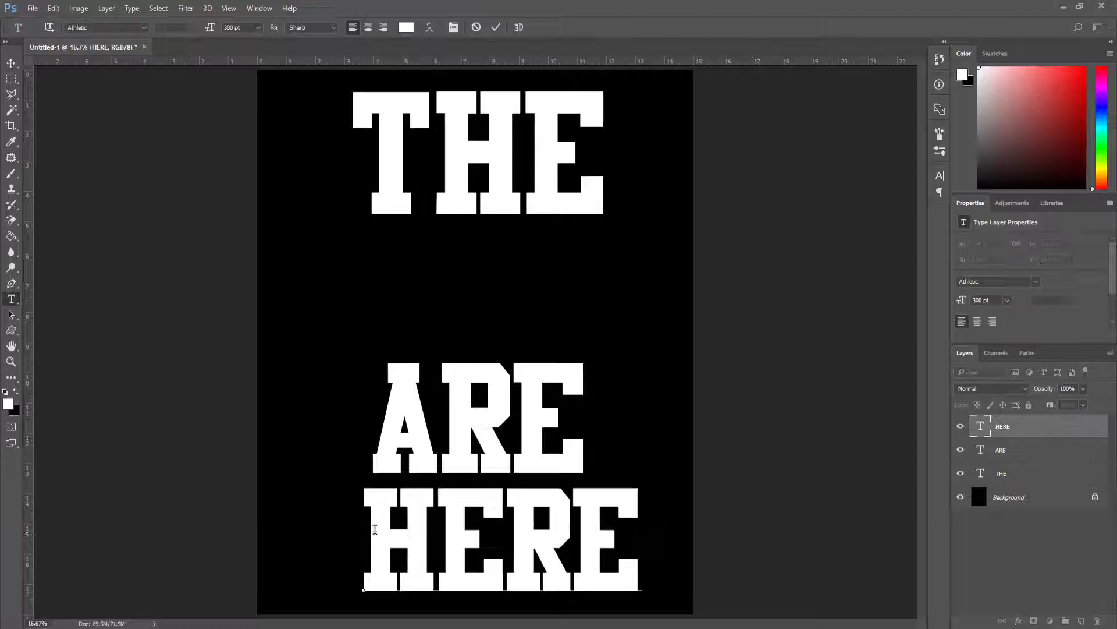
left_click_drag(375, 529, 642, 533)
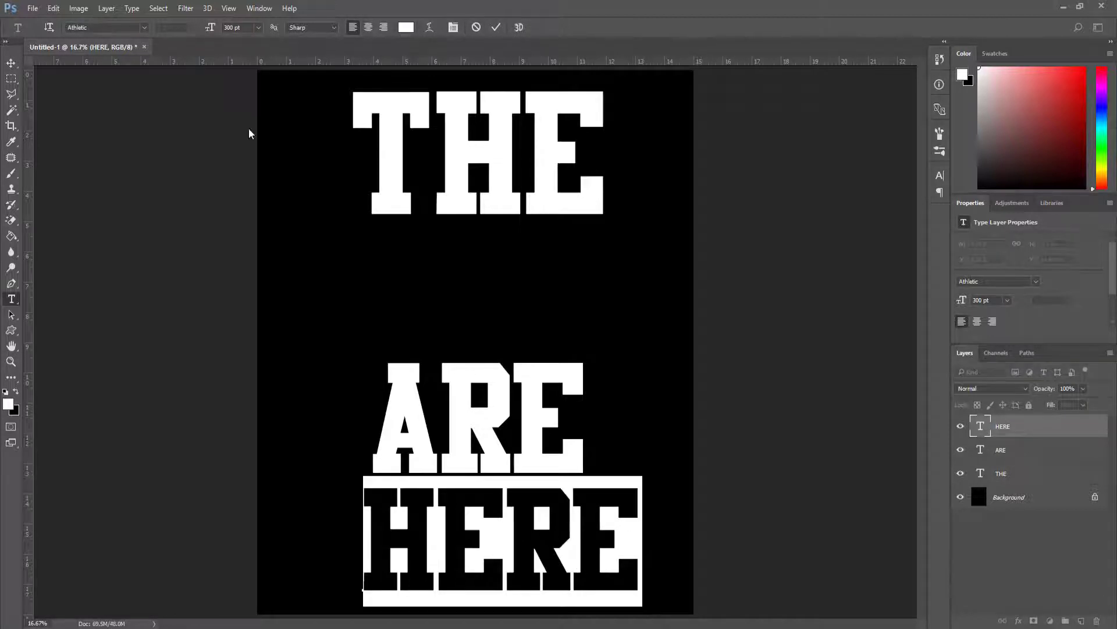
left_click_drag(215, 28, 182, 30)
left_click(11, 63)
left_click_drag(445, 523, 447, 504)
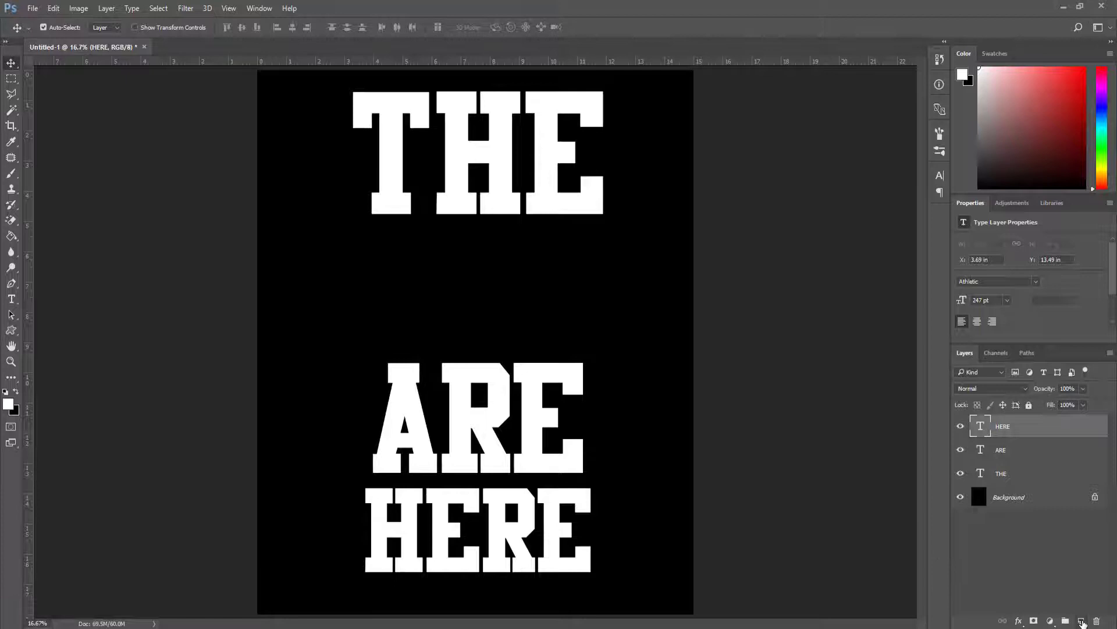
Step: Add a new layer and draw a rectangular selection across the gap between THE and ARE
left_click(1082, 621)
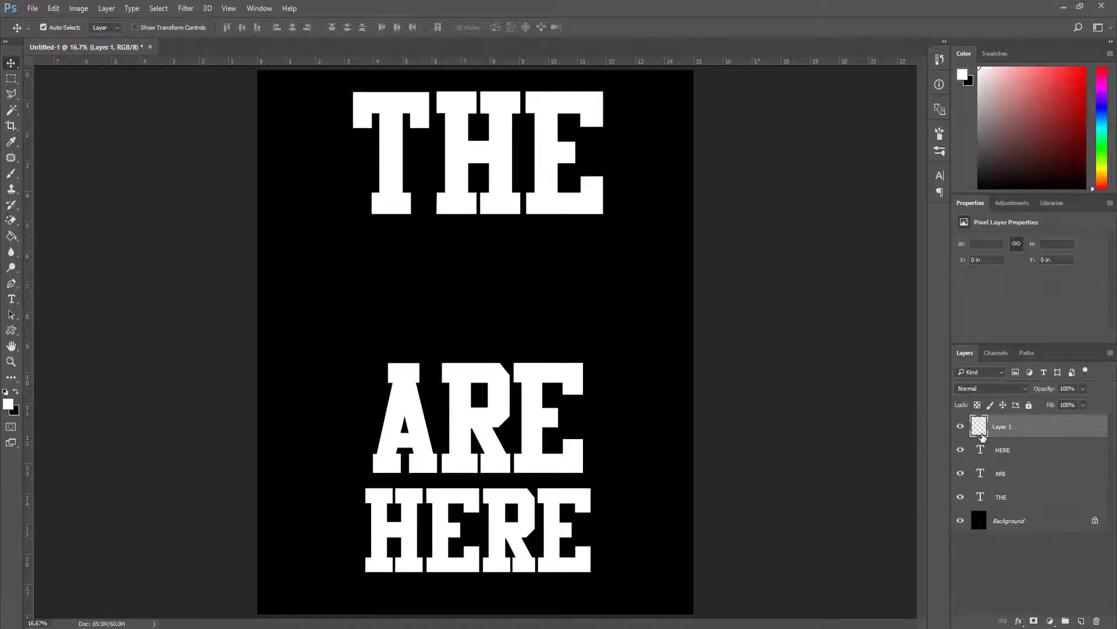
left_click(11, 79)
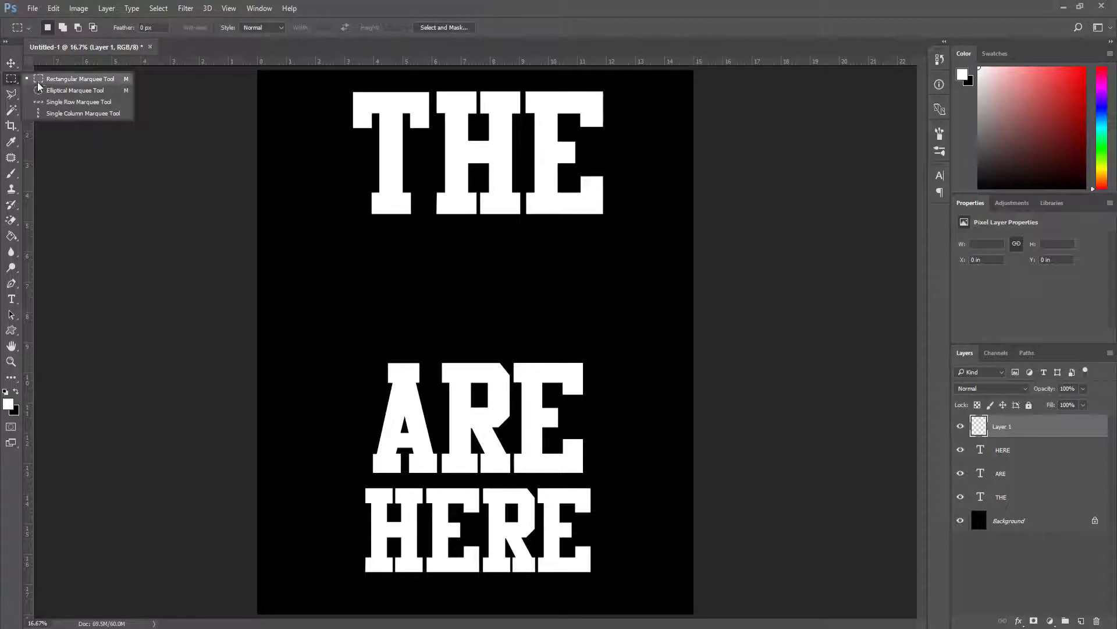
left_click(77, 83)
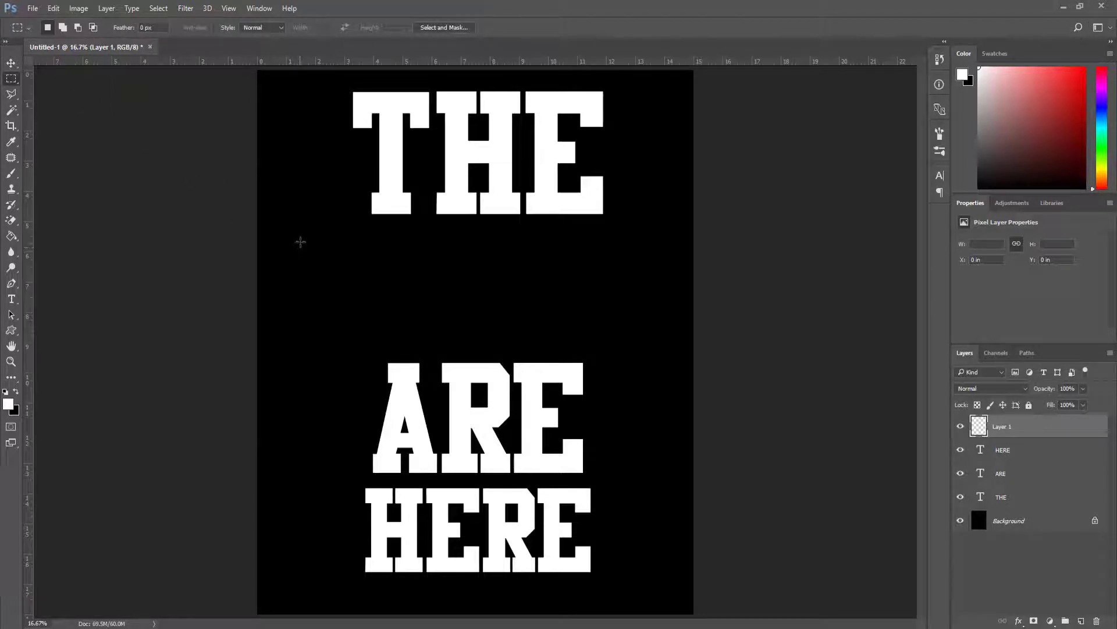
left_click_drag(296, 236, 685, 362)
Step: Fill the rectangular selection with red #df0000 using the Paint Bucket
left_click(12, 236)
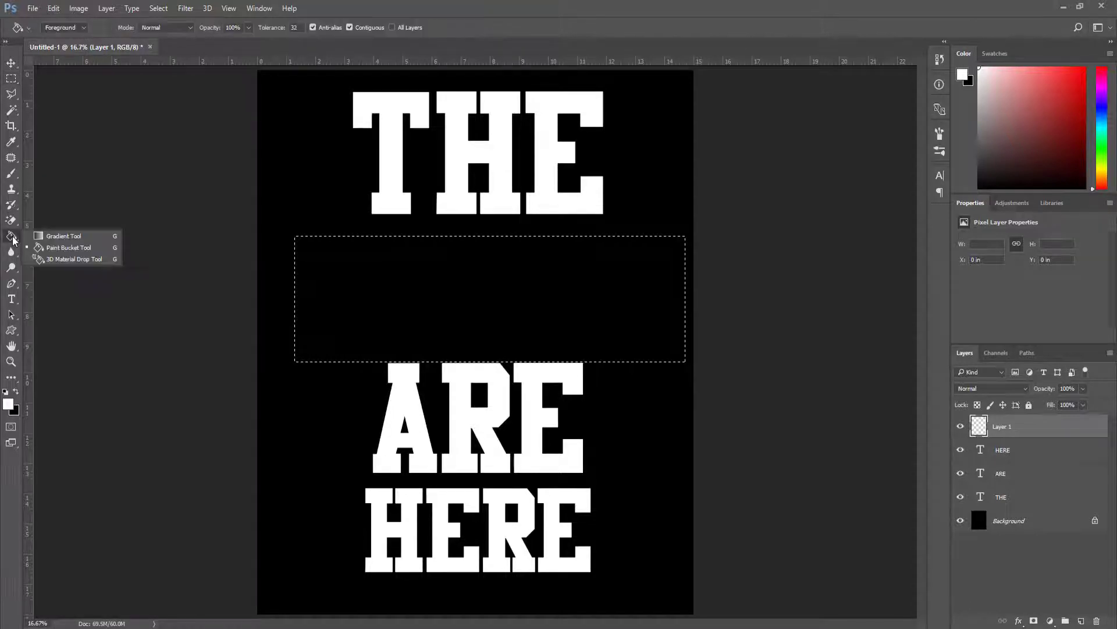
left_click(64, 247)
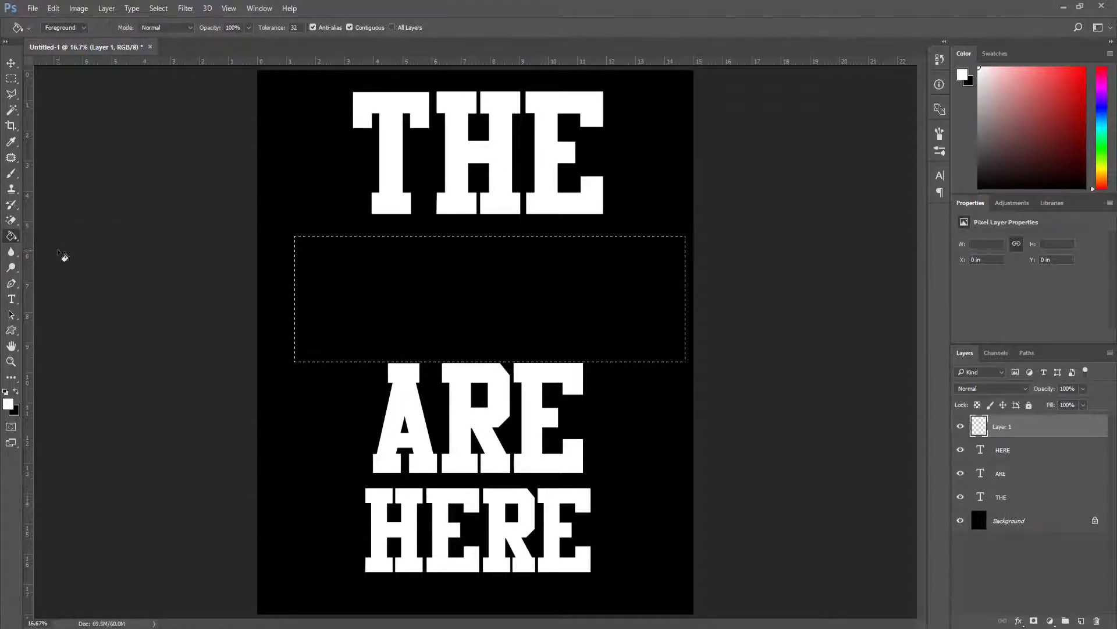
left_click(8, 403)
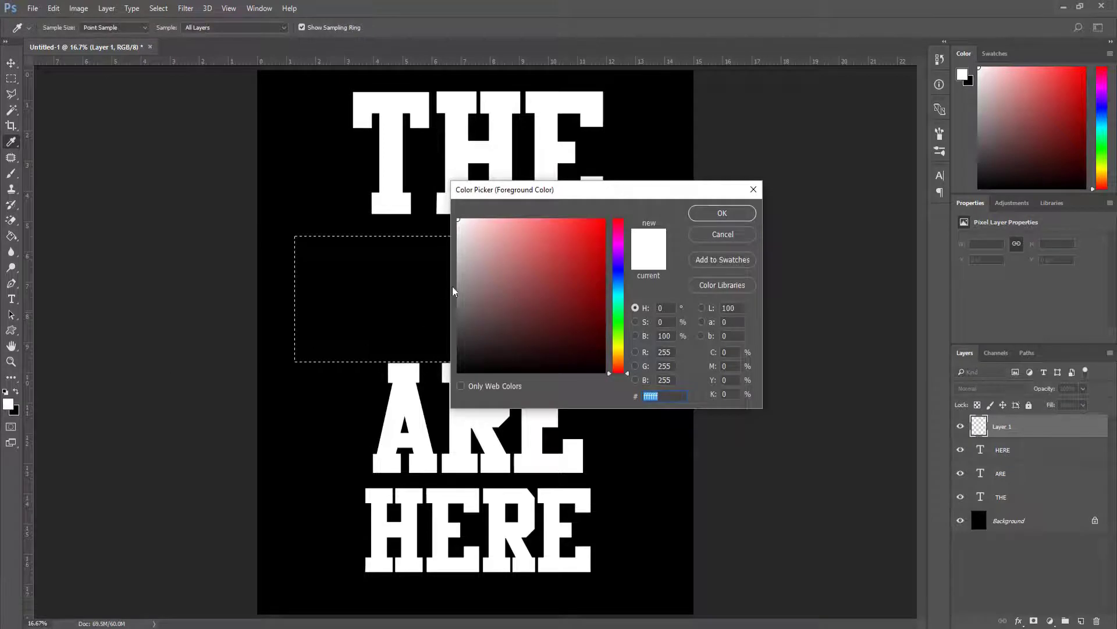
left_click_drag(546, 240, 606, 237)
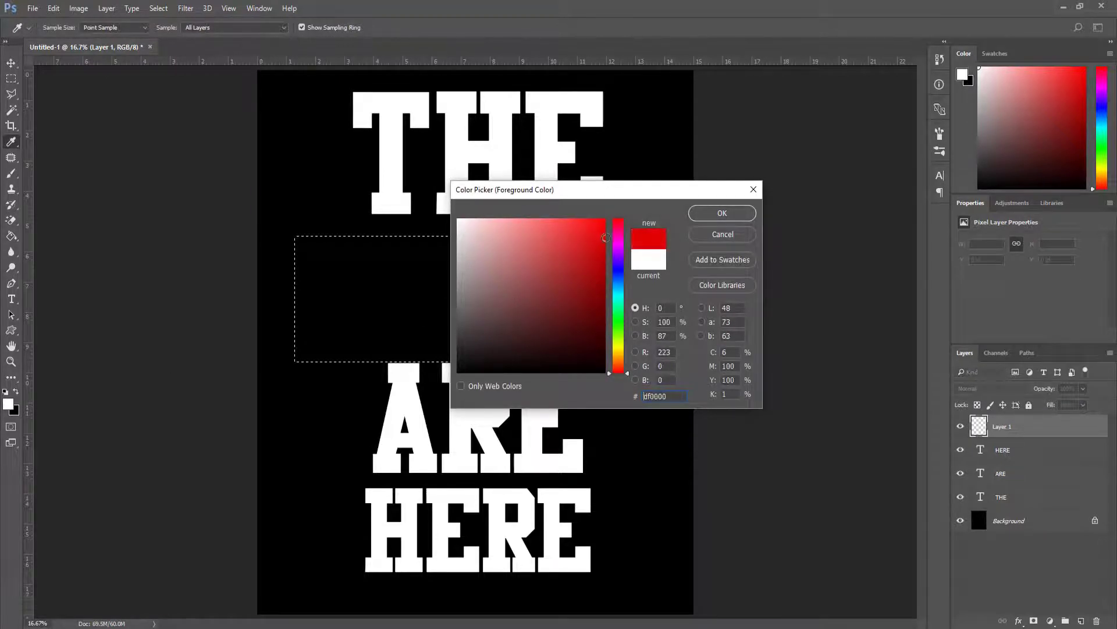
left_click(708, 216)
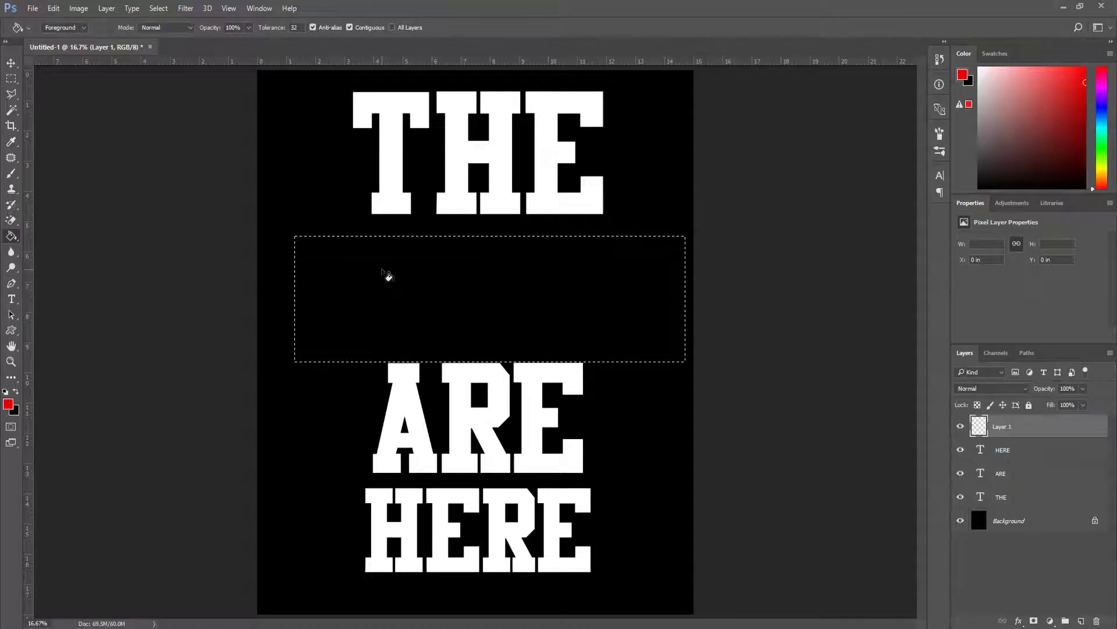
left_click(387, 276)
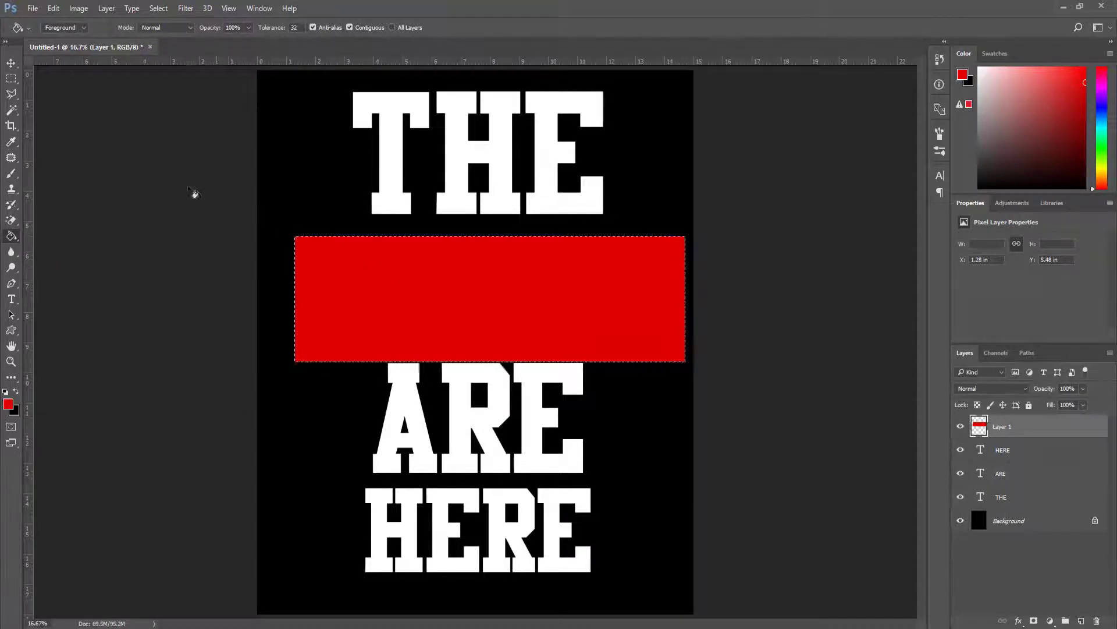
Step: Lasso a triangle at the red bar's left end and erase it with the Magic Eraser
left_click(11, 95)
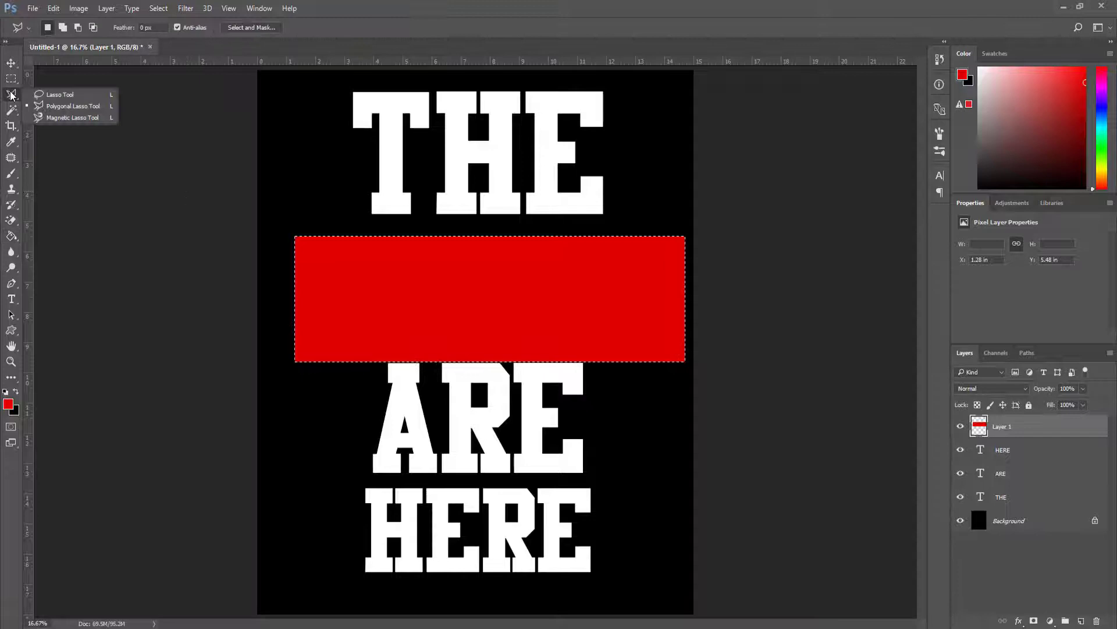
left_click(78, 106)
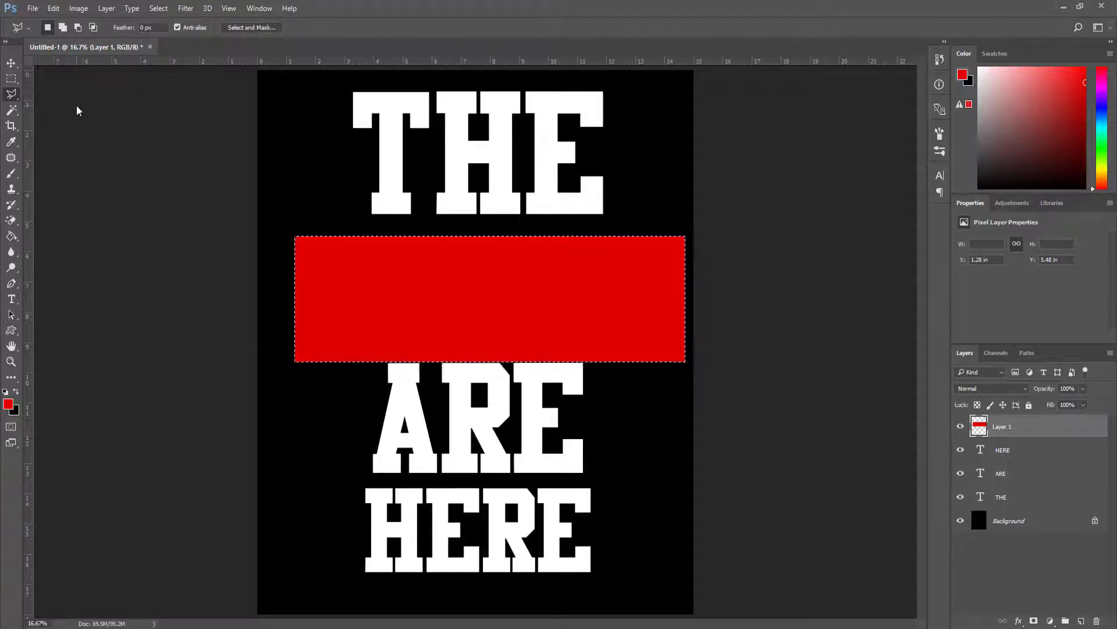
left_click(290, 219)
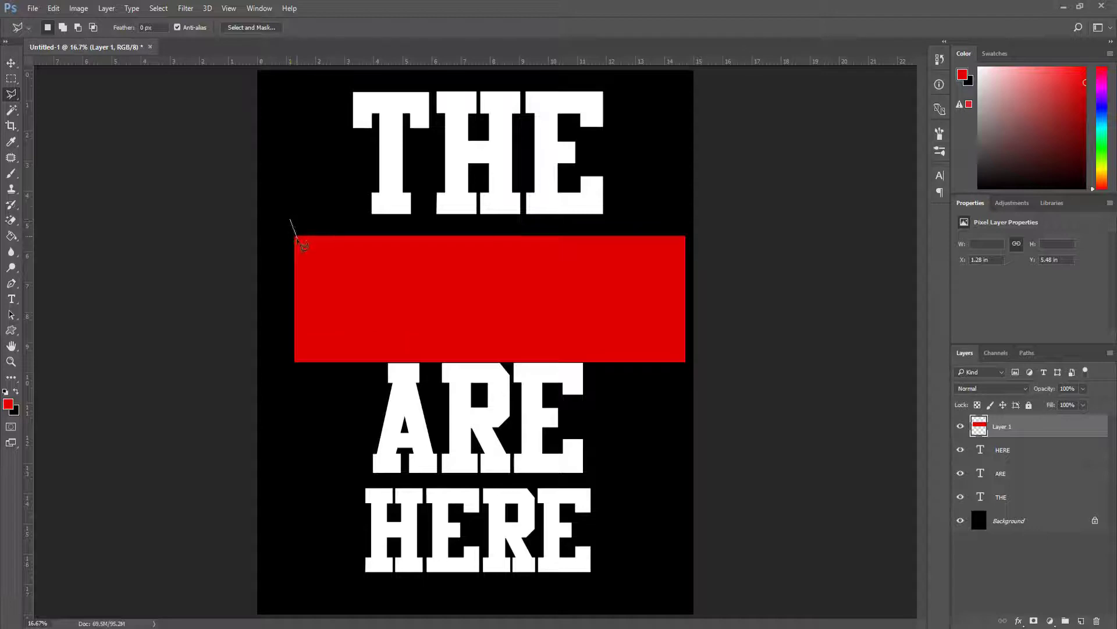
left_click(312, 297)
double_click(292, 373)
left_click(11, 223)
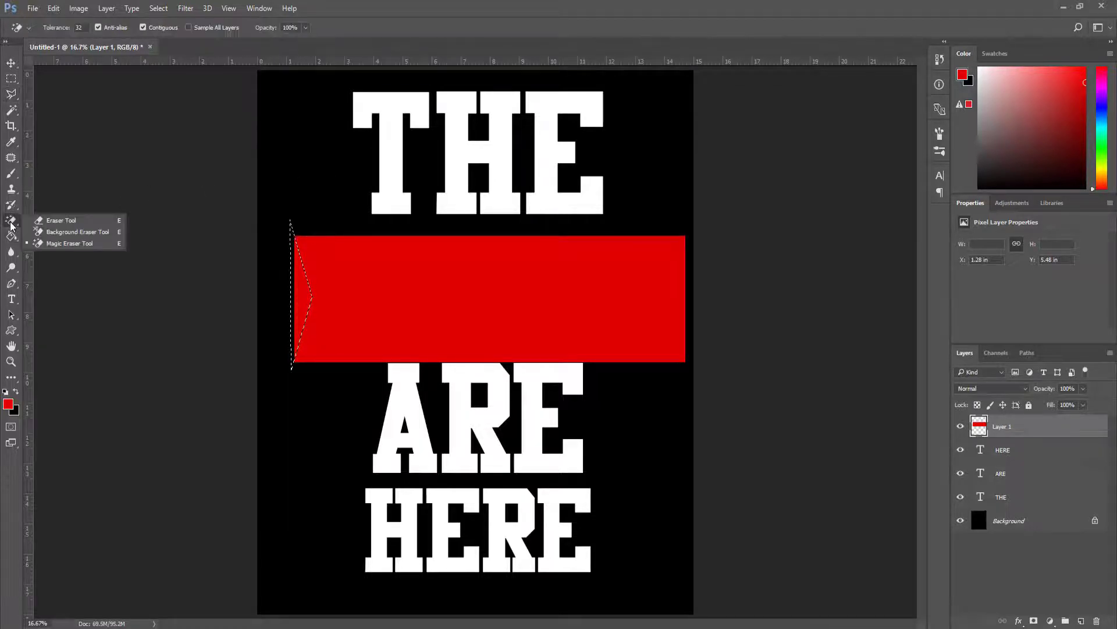
left_click(65, 244)
left_click(302, 292)
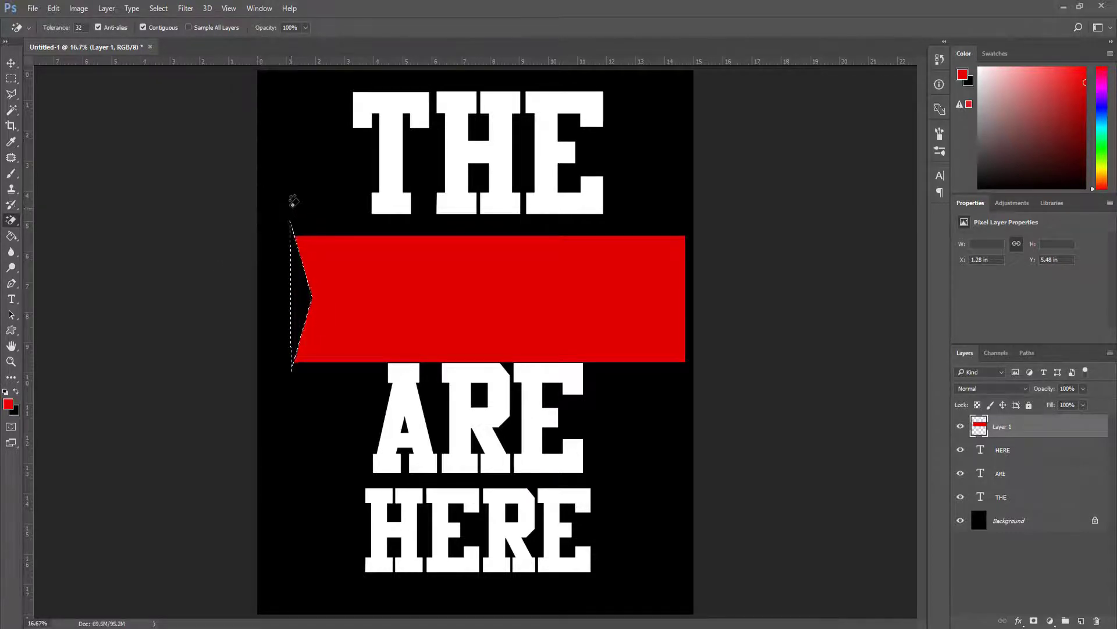
Step: Deselect, then move the red bar up-left, rotate it about -5.7° and enlarge it slightly
key("v")
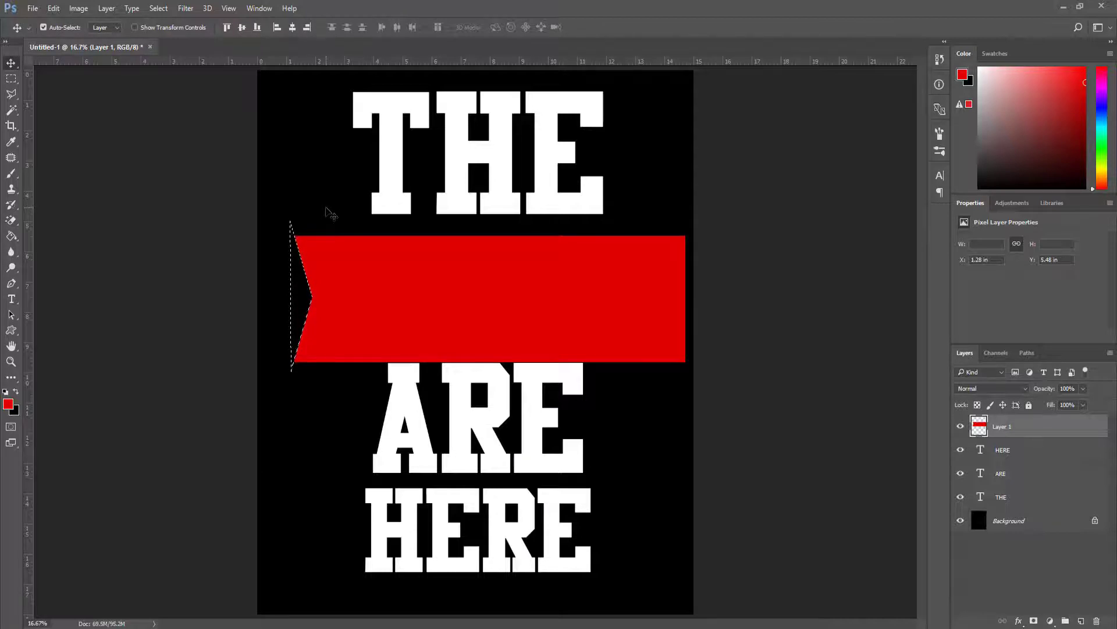
key("ctrl+d")
key("ctrl+t")
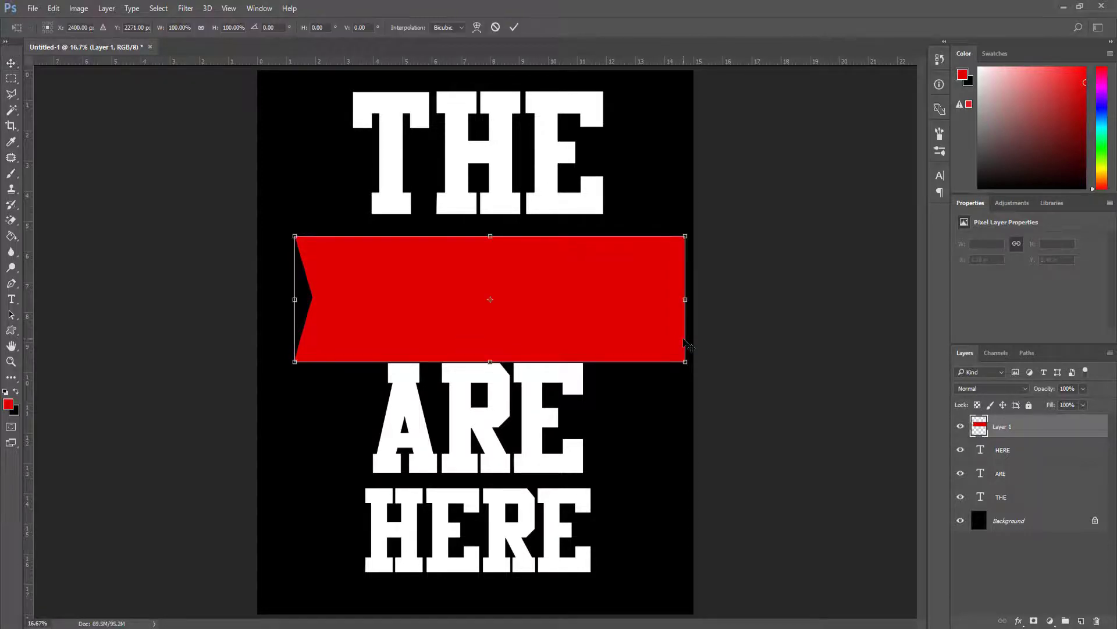
left_click_drag(559, 300, 544, 290)
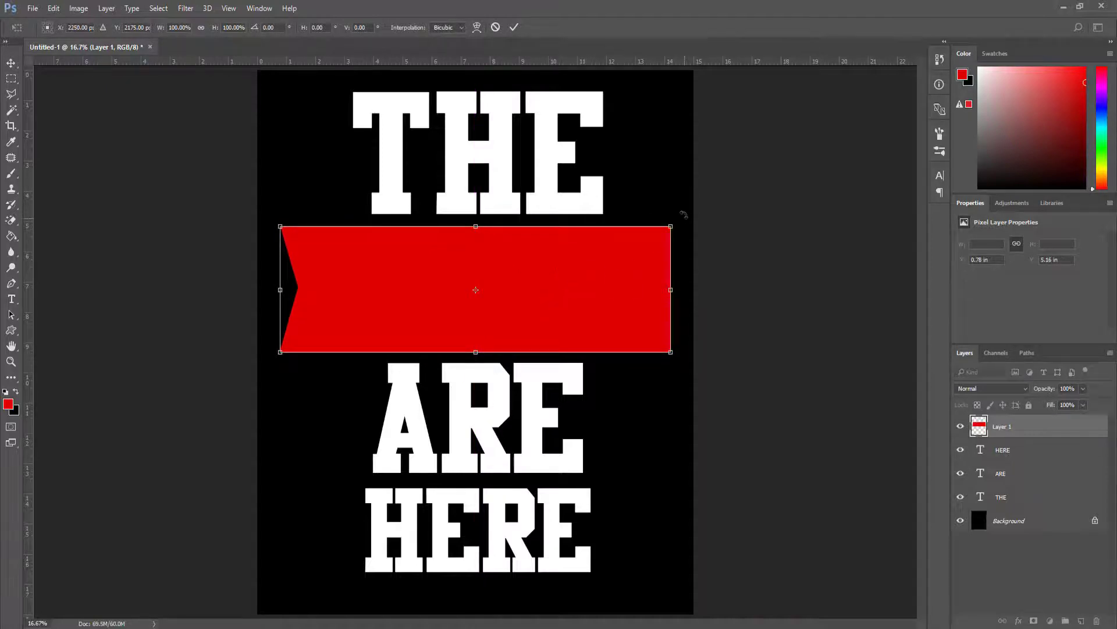
left_click_drag(684, 214, 675, 196)
left_click_drag(470, 226, 470, 221)
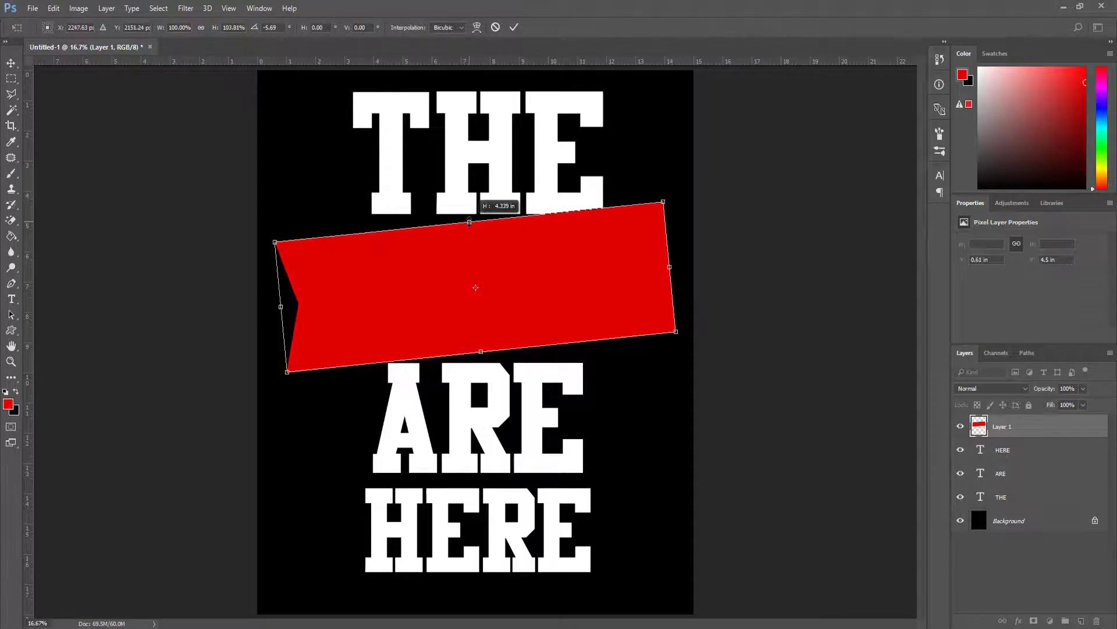
left_click_drag(670, 267, 608, 261)
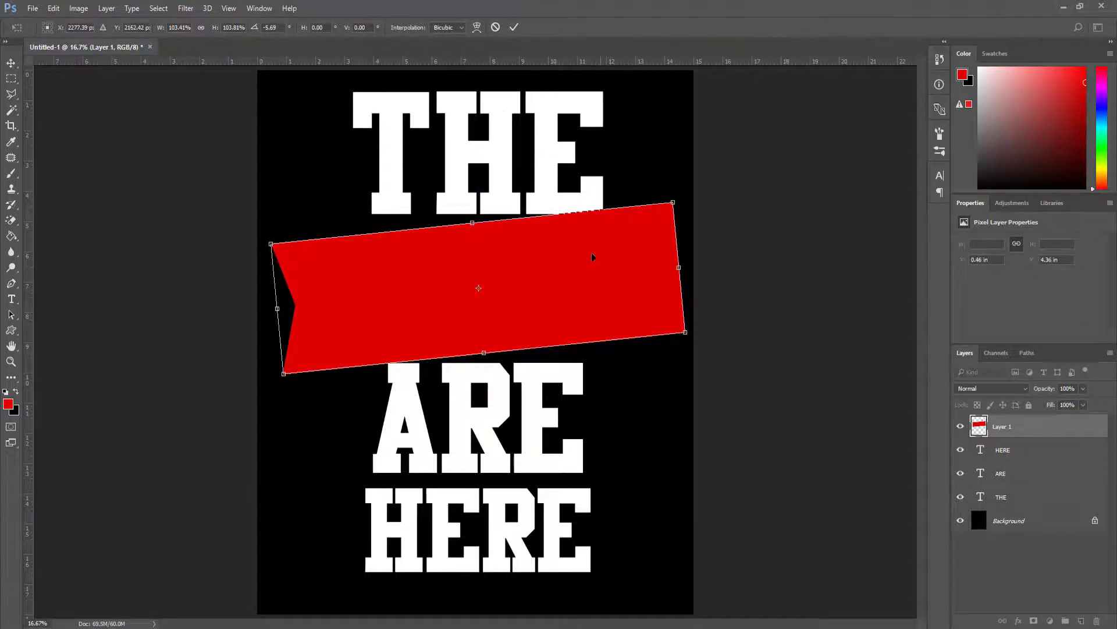
left_click(514, 27)
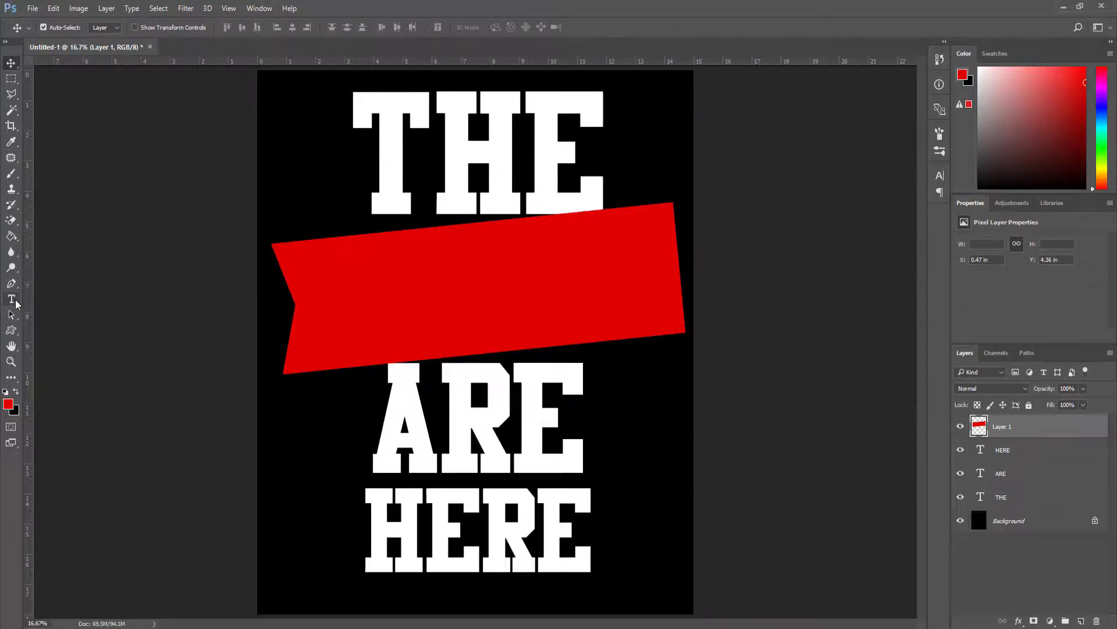
Step: Type CHAMPS on the red banner and colour the text white
left_click(12, 299)
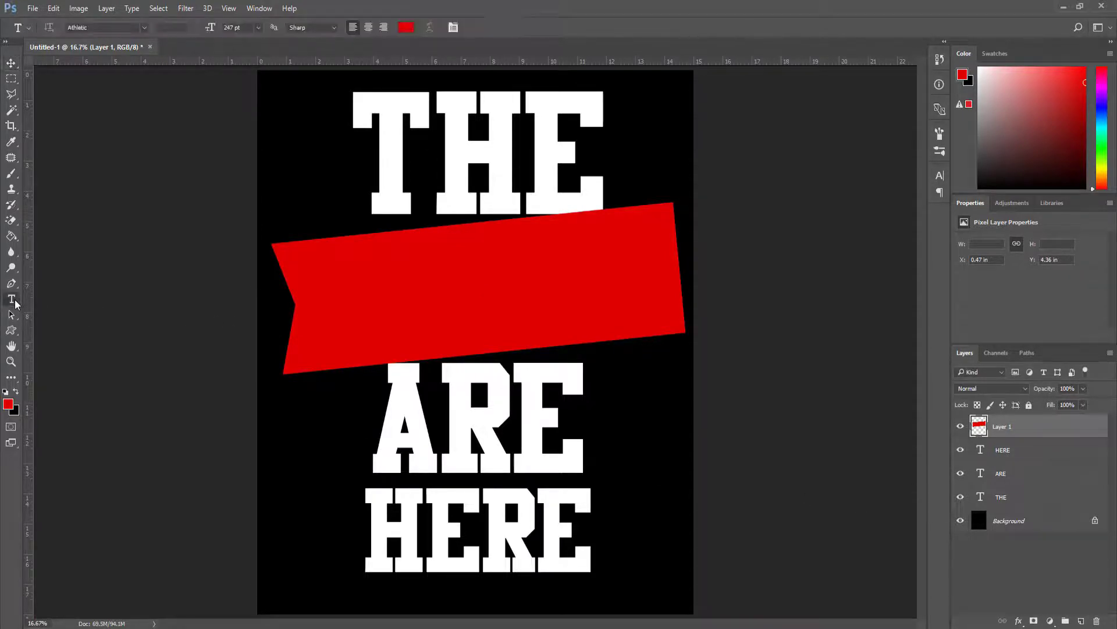
left_click(335, 303)
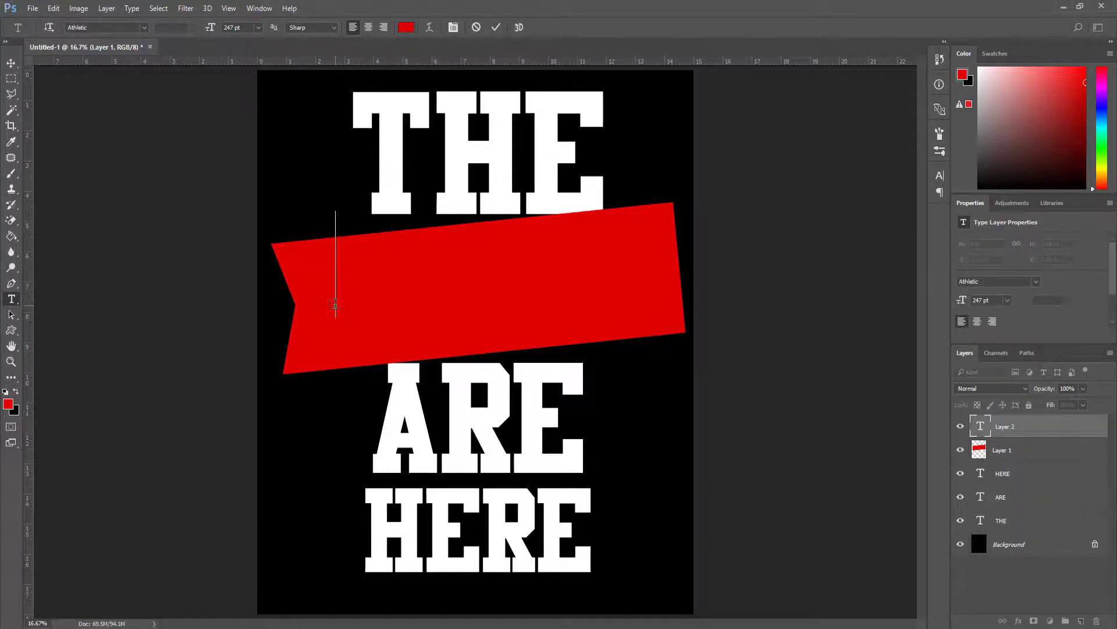
type("ZOMBIES")
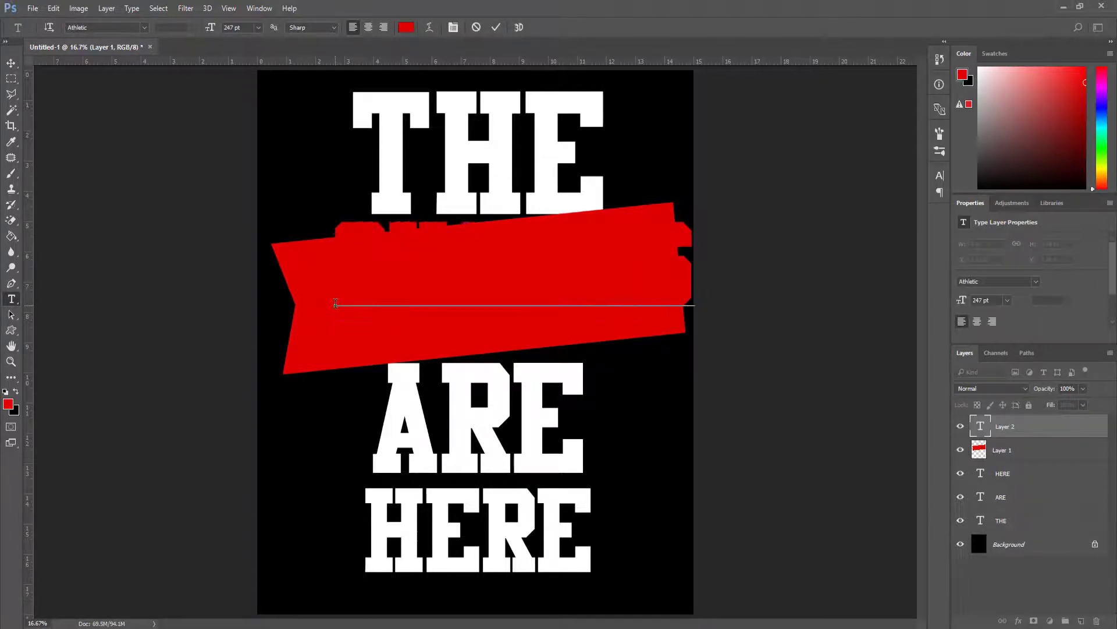
left_click_drag(336, 271, 701, 274)
left_click(406, 28)
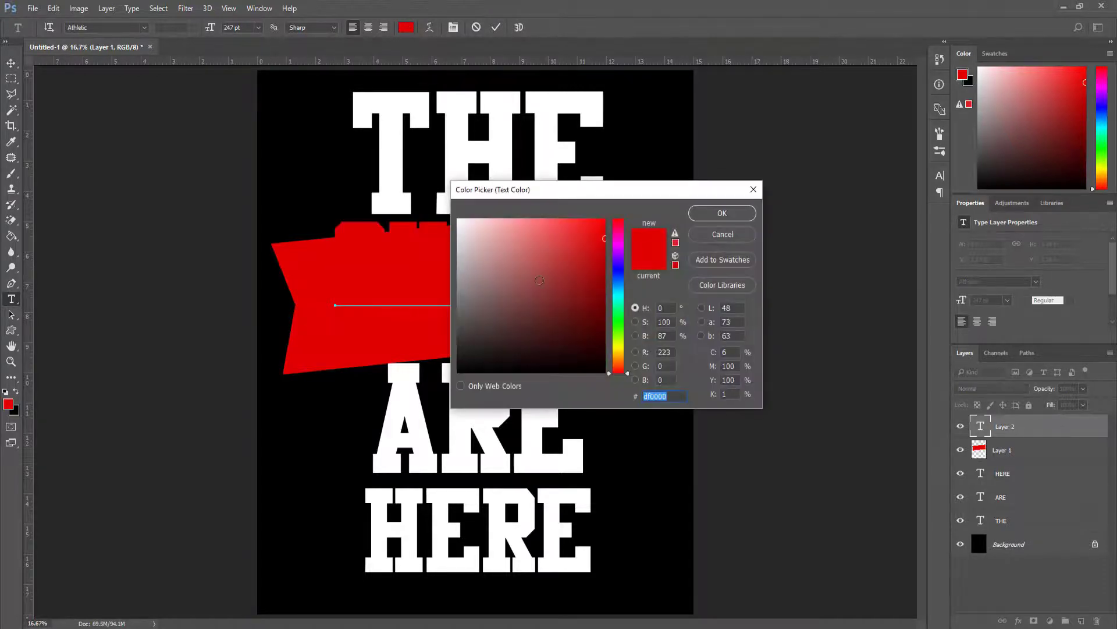
left_click(458, 220)
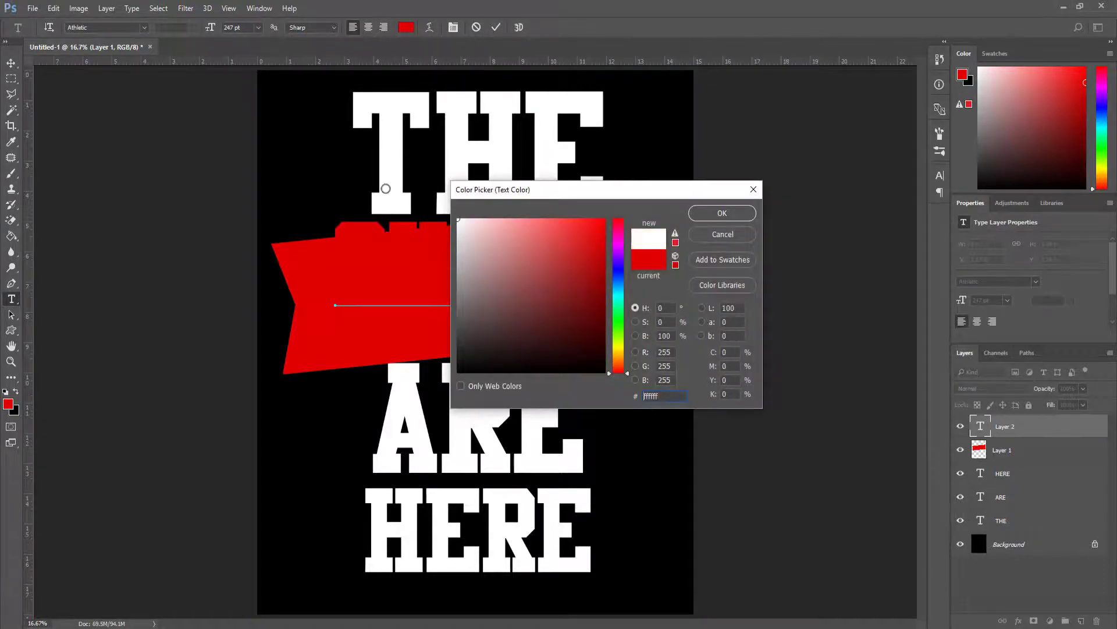
left_click(722, 213)
left_click(495, 28)
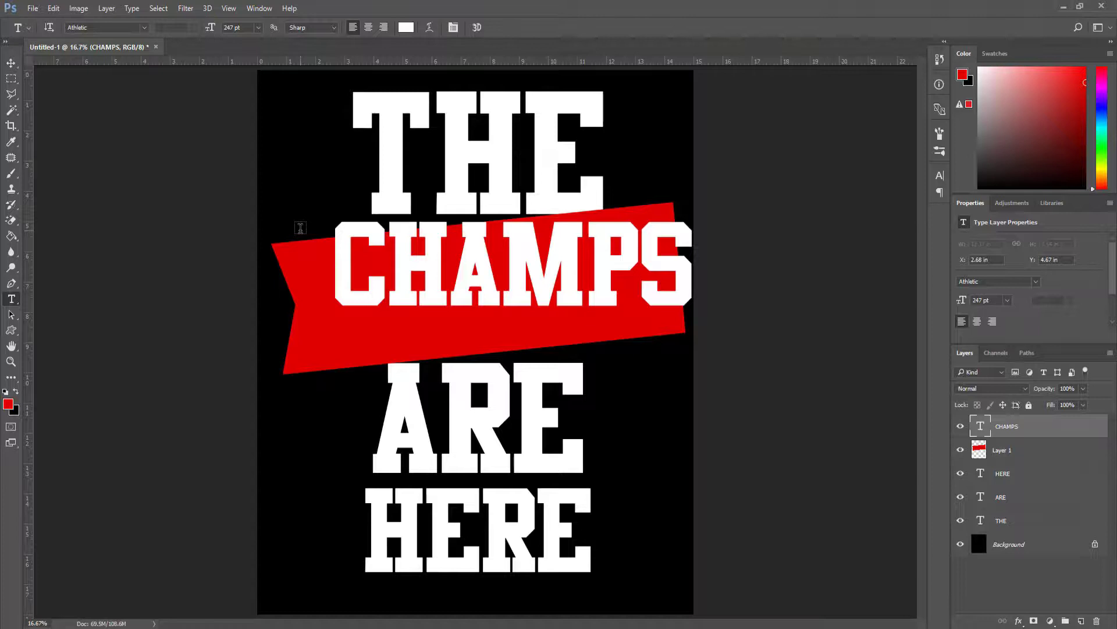
Step: Rotate CHAMPS about -7.7° and move it down-left to centre it on the banner
key("ctrl+t")
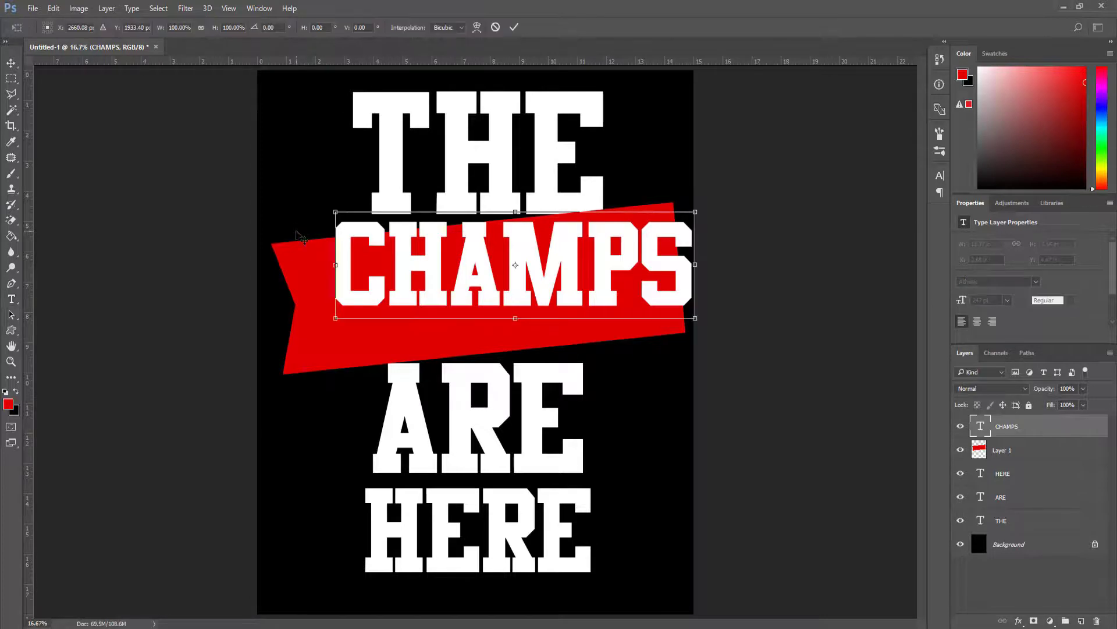
mouse_move(702, 203)
left_mouse_down()
mouse_move(703, 173)
mouse_move(699, 183)
left_mouse_up()
left_click_drag(518, 248, 494, 268)
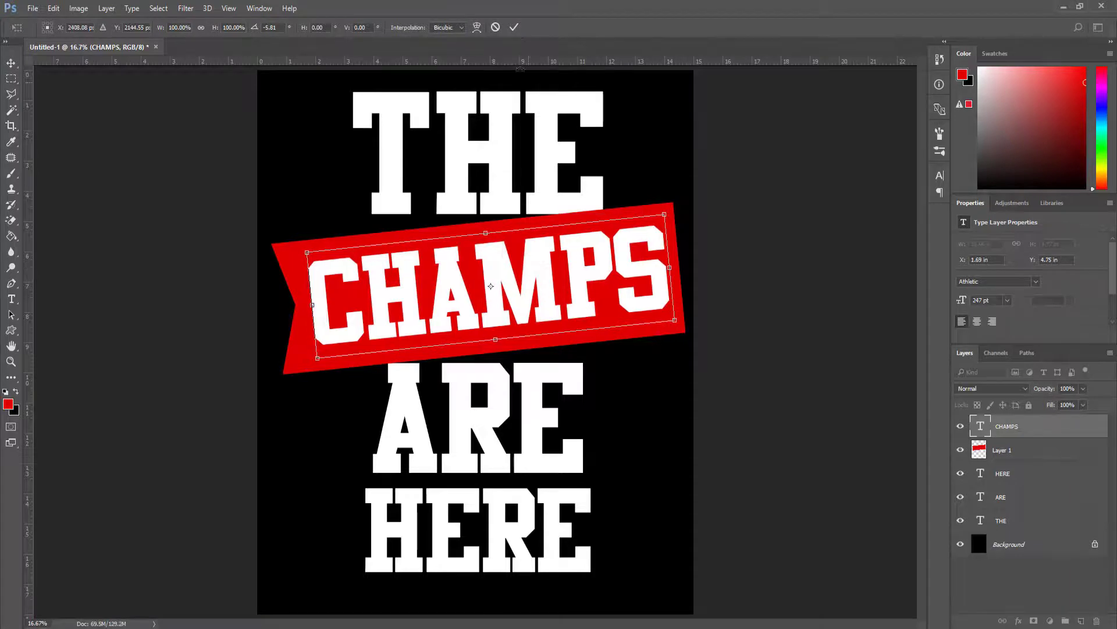
left_click(514, 27)
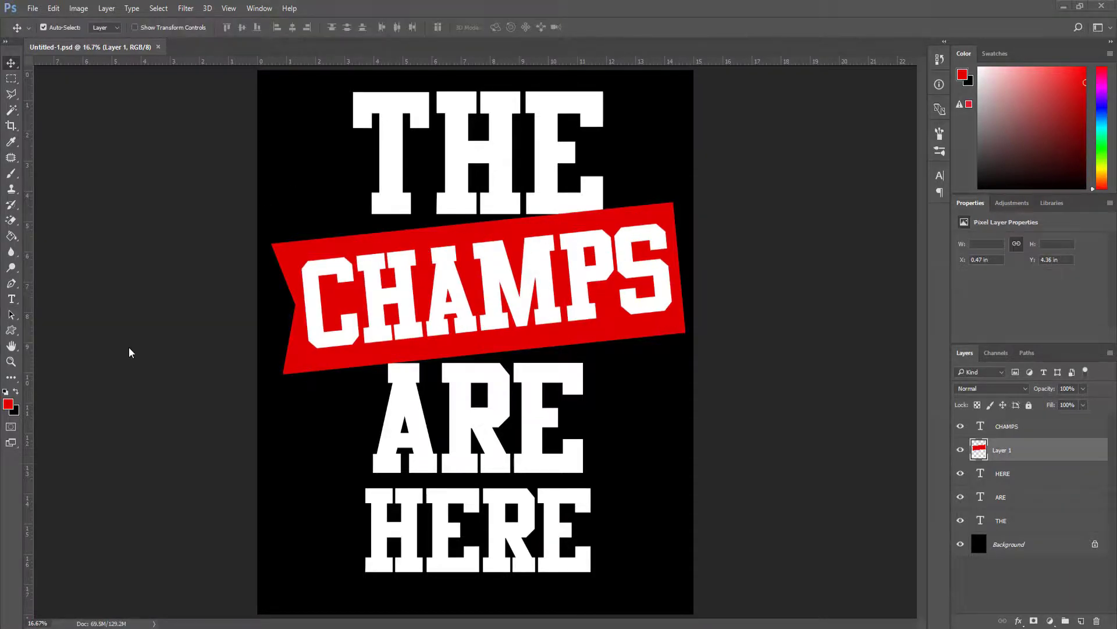
Step: Draw a small circular selection near the canvas's bottom-left corner
left_click(13, 82)
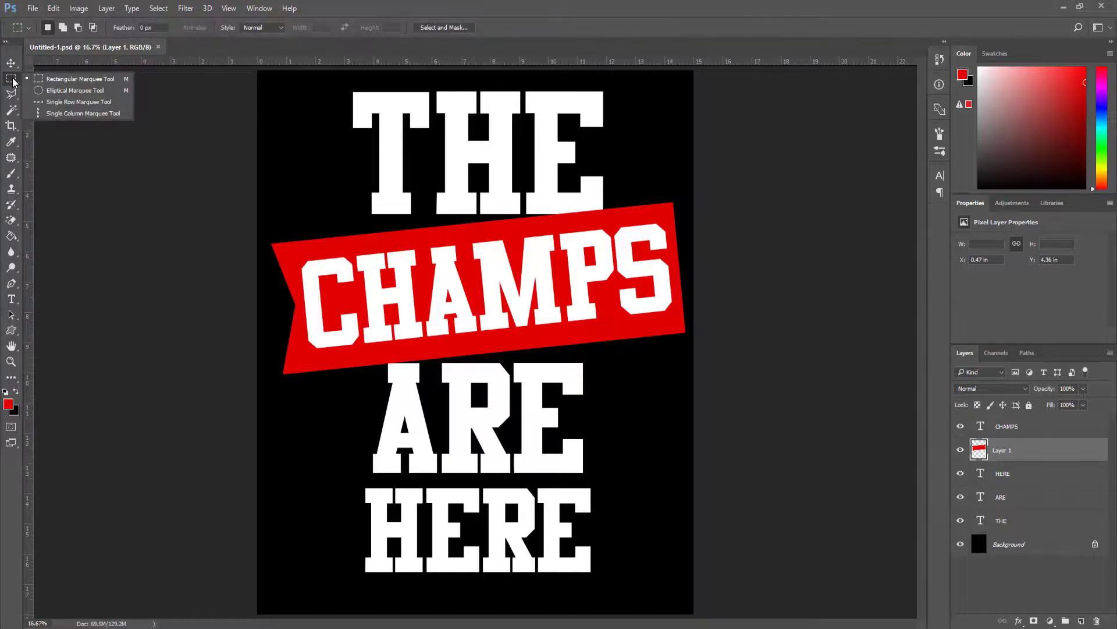
left_click(103, 89)
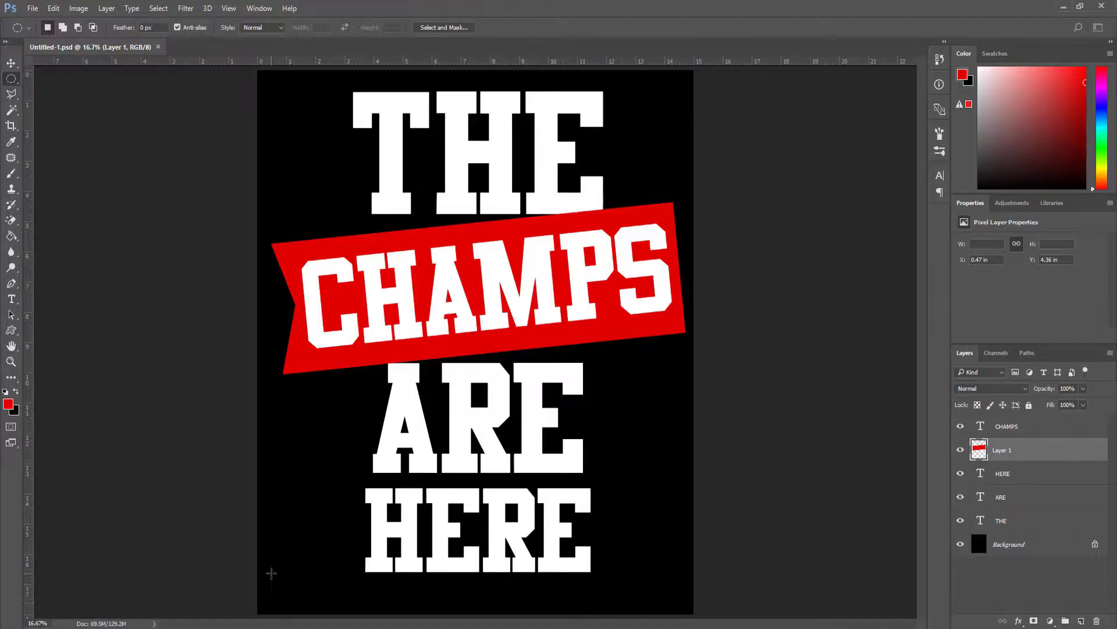
left_click_drag(271, 574, 307, 601)
Step: Fill the circle with white ffffff using the Paint Bucket
left_click(12, 238)
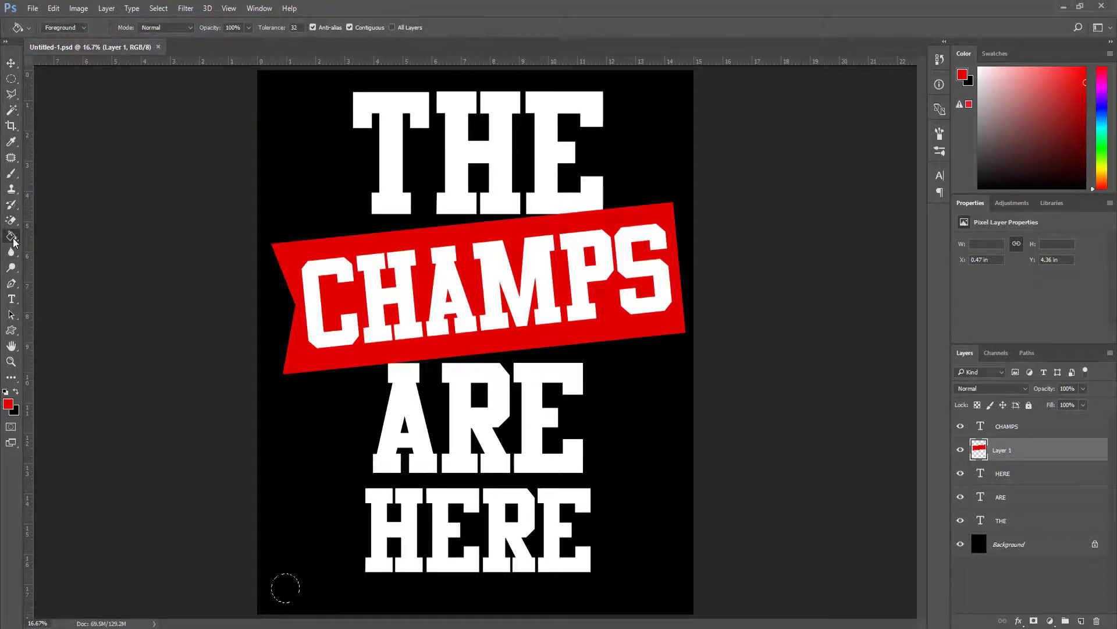
right_click(13, 238)
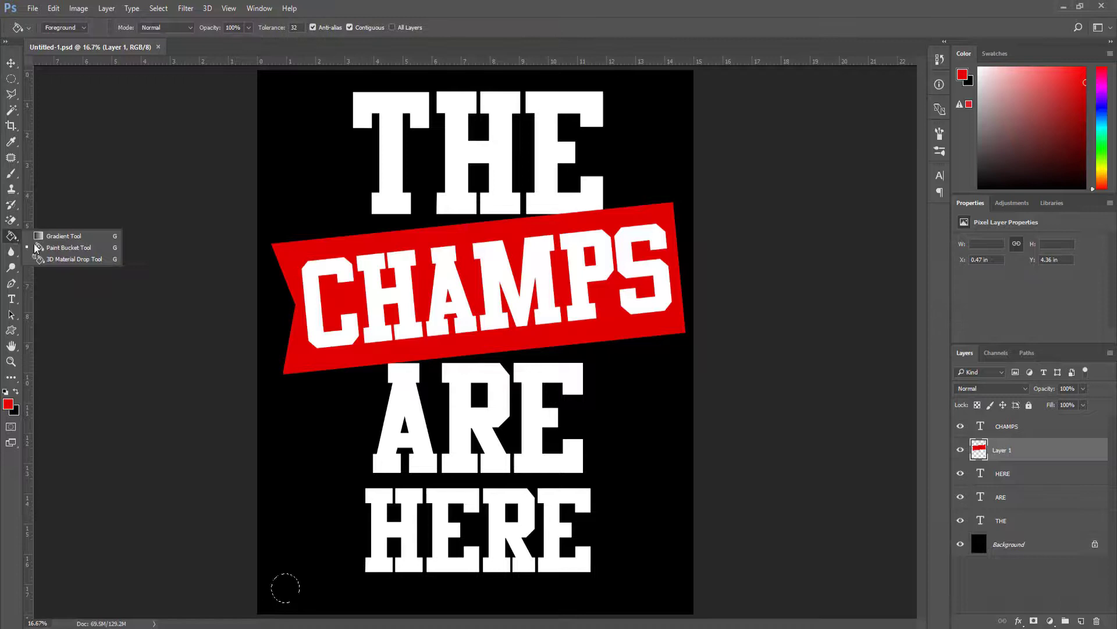
left_click(36, 247)
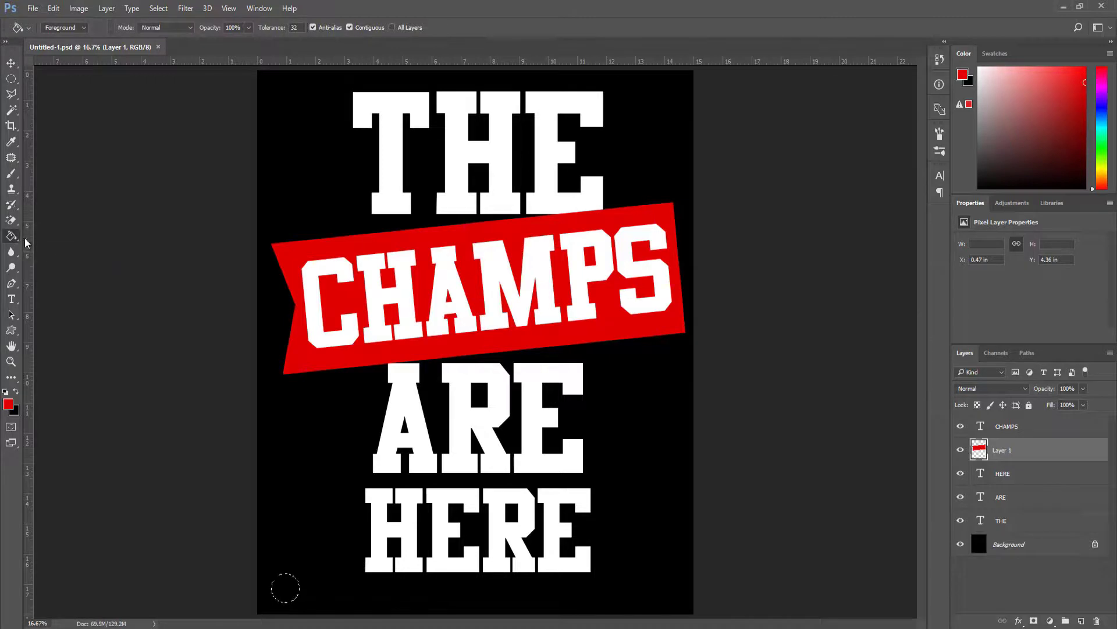
left_click(8, 404)
type("ffffff")
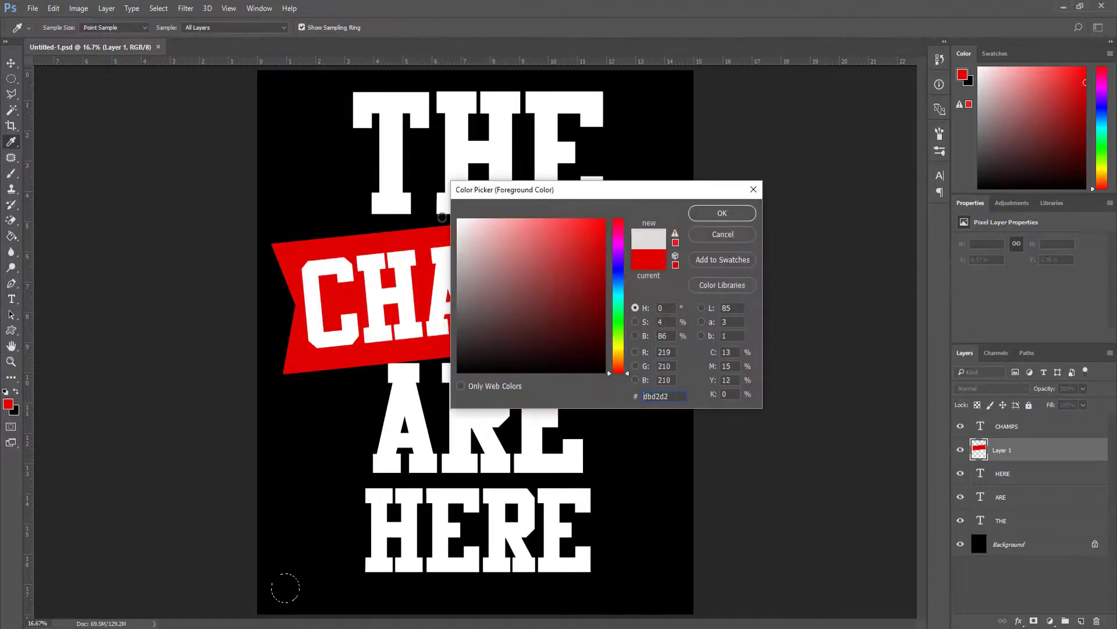
left_click(735, 217)
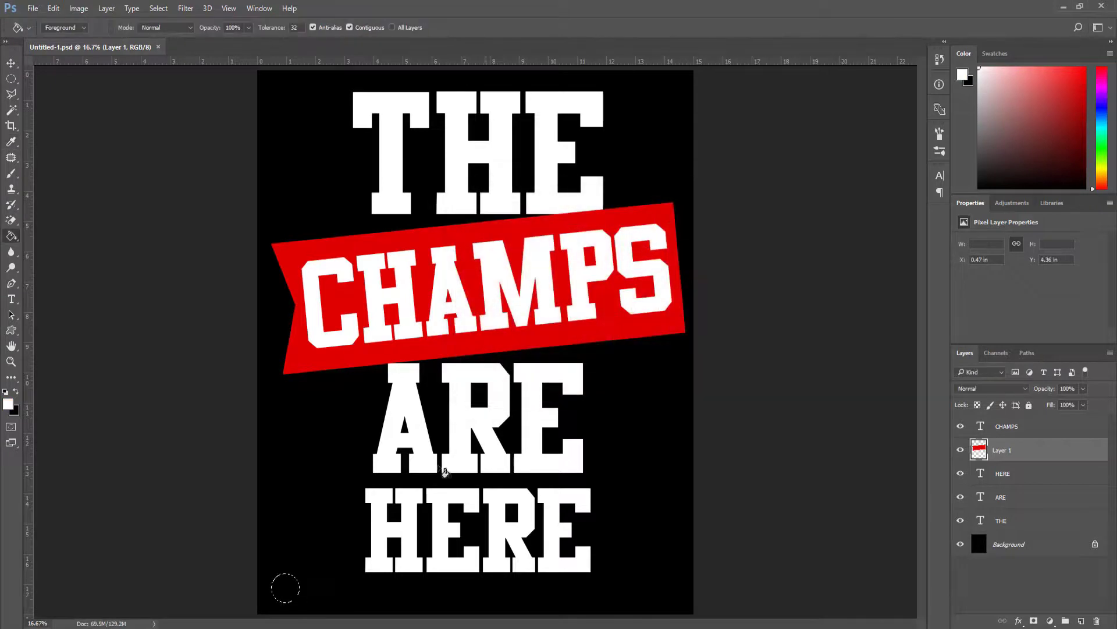
left_click(285, 592)
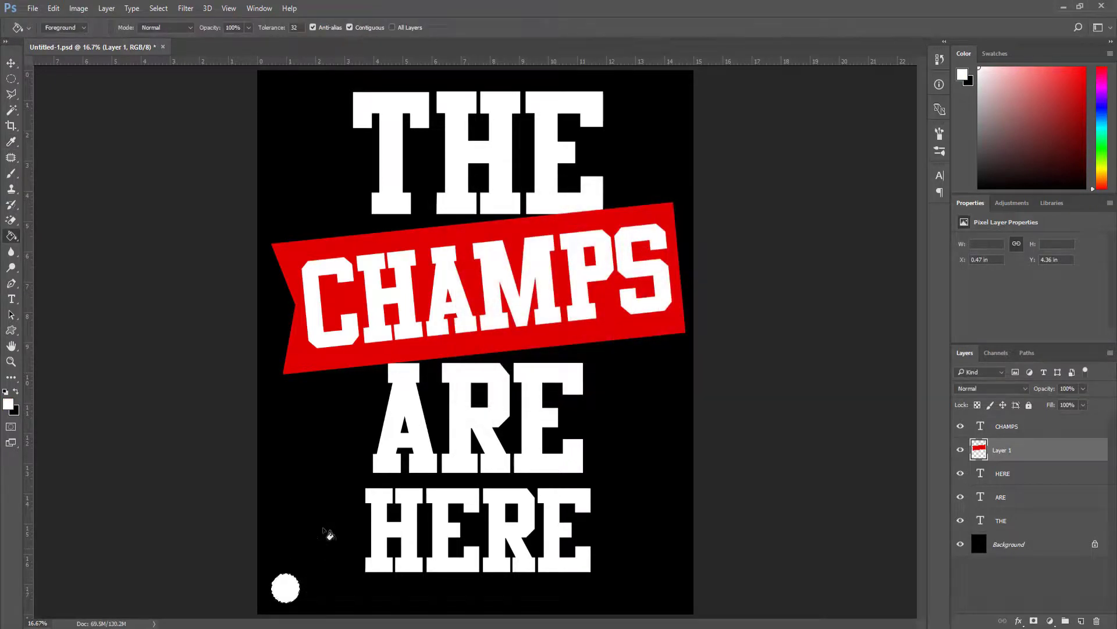
Step: Add a second small circular selection just right of the white dot
left_click(13, 80)
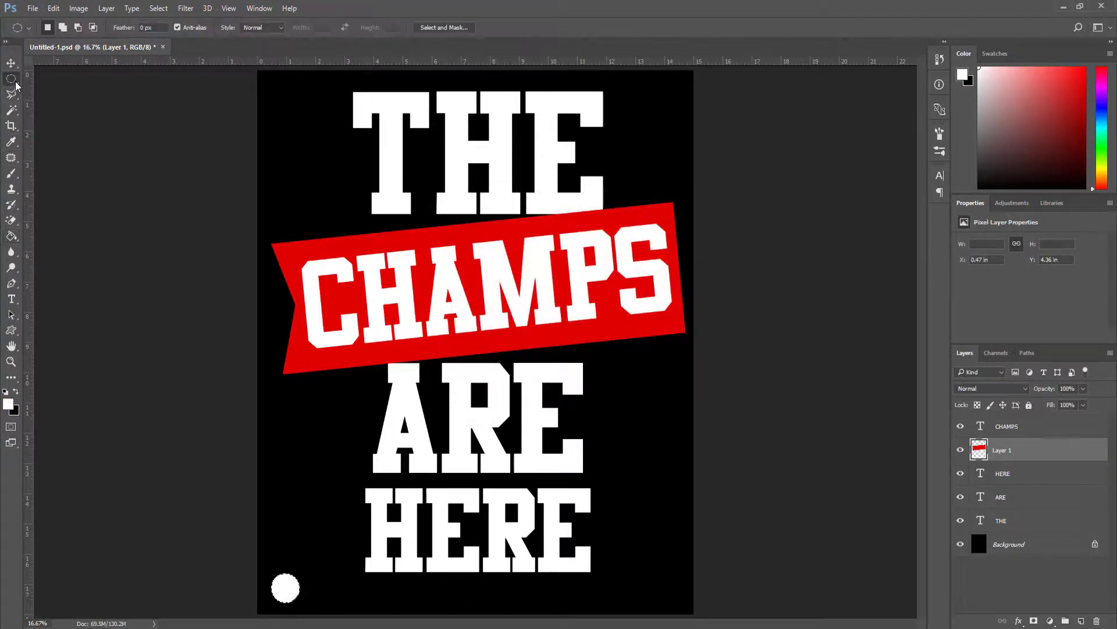
right_click(16, 86)
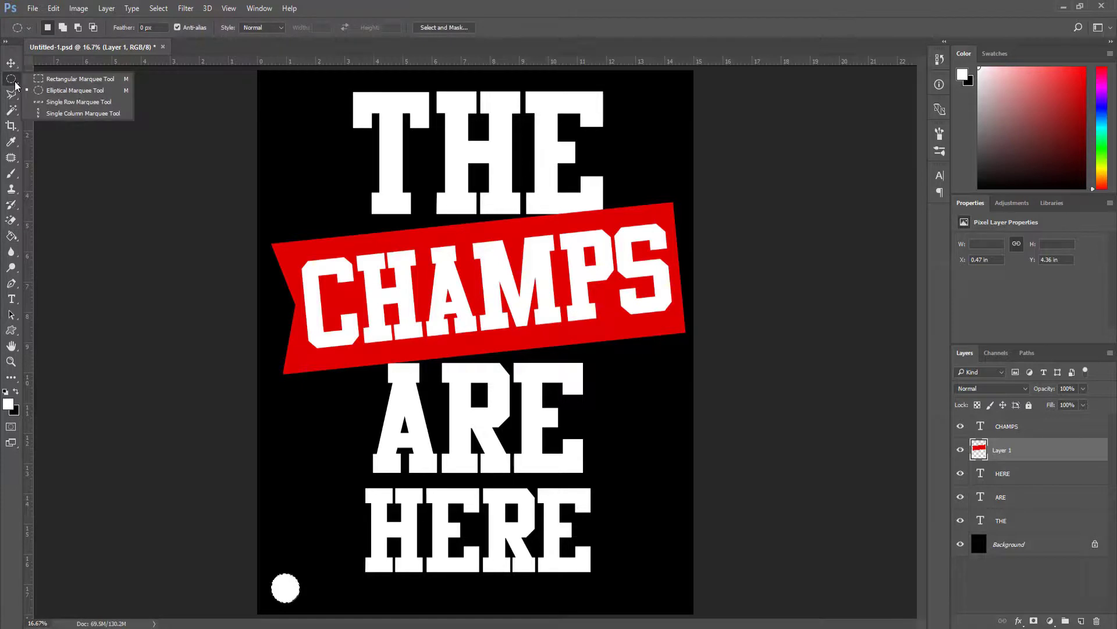
left_click(15, 85)
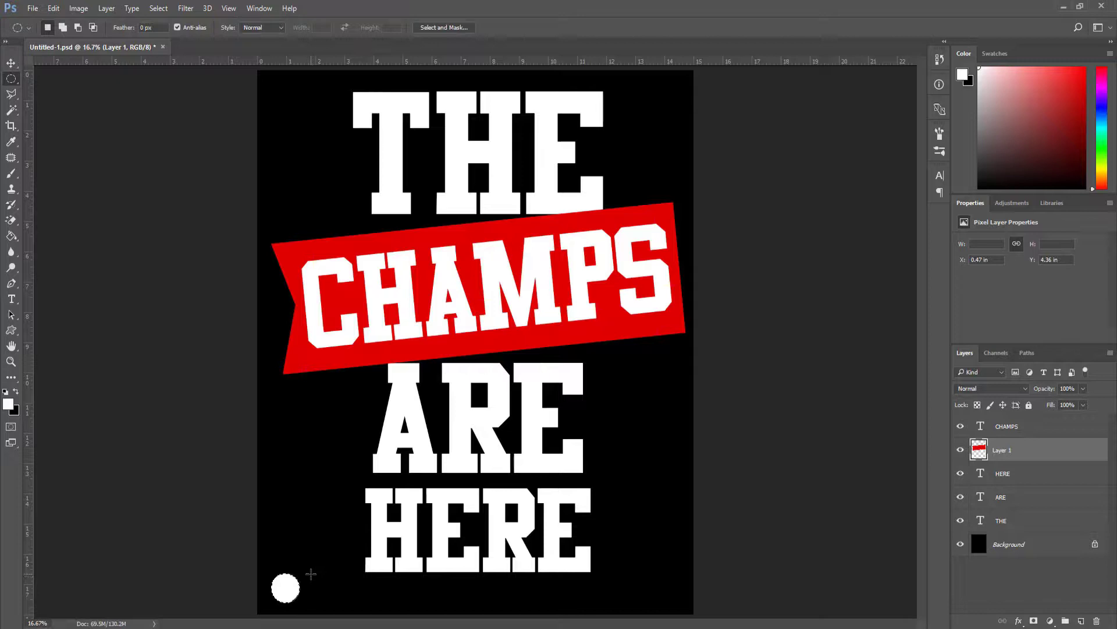
key("shift")
left_click_drag(344, 605, 347, 611)
Step: Fill the new circle with red df0000 sampled from the banner
left_click(12, 236)
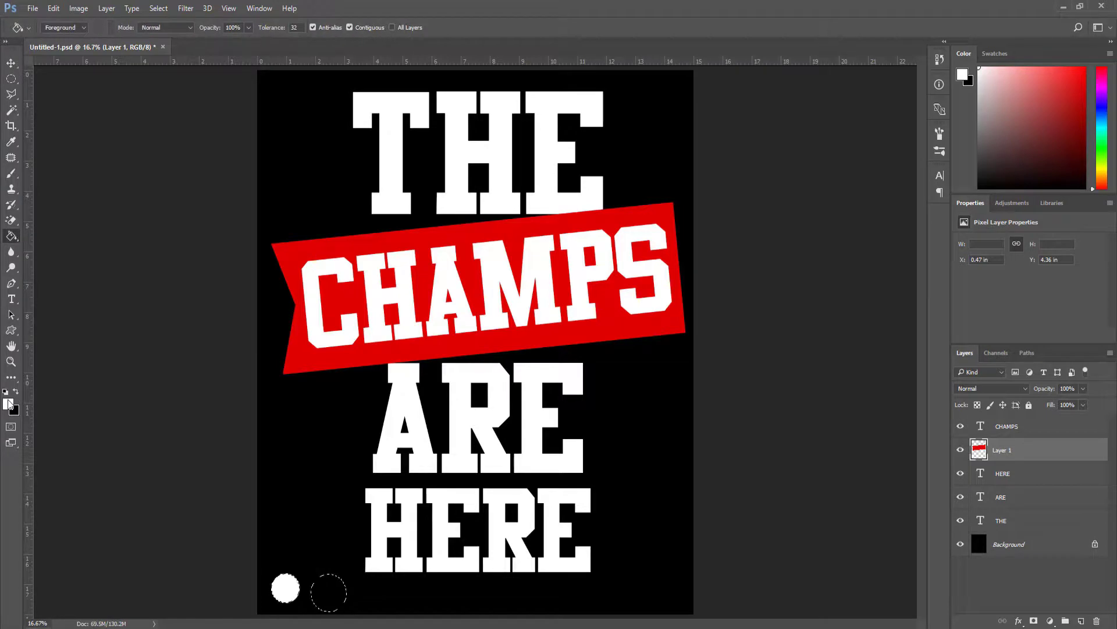
left_click(13, 411)
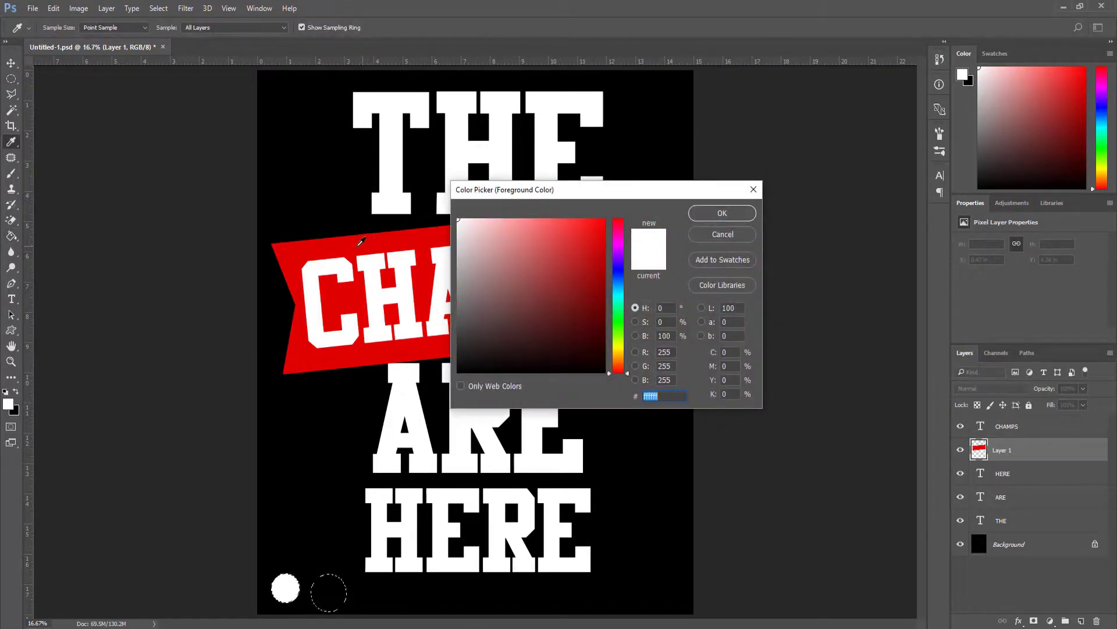
left_click(352, 241)
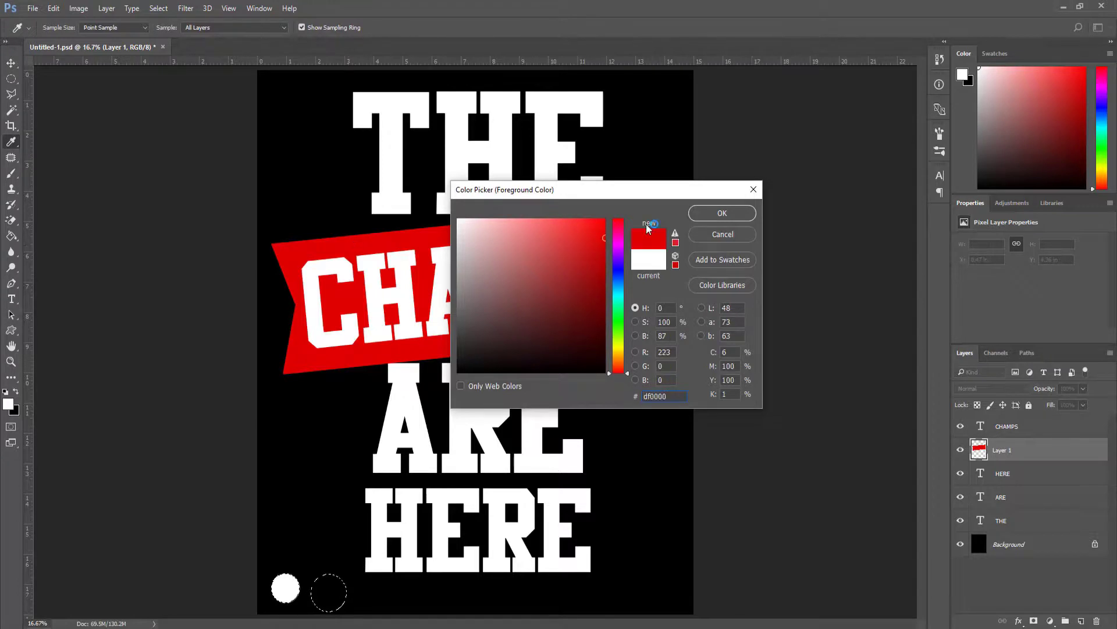
left_click(712, 217)
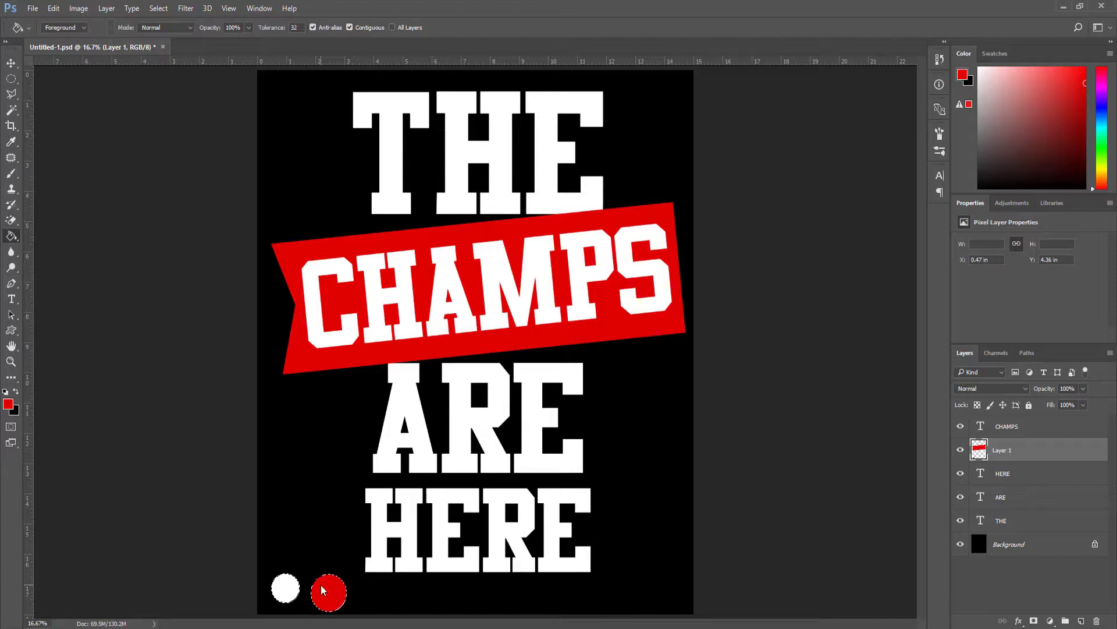
left_click(10, 65)
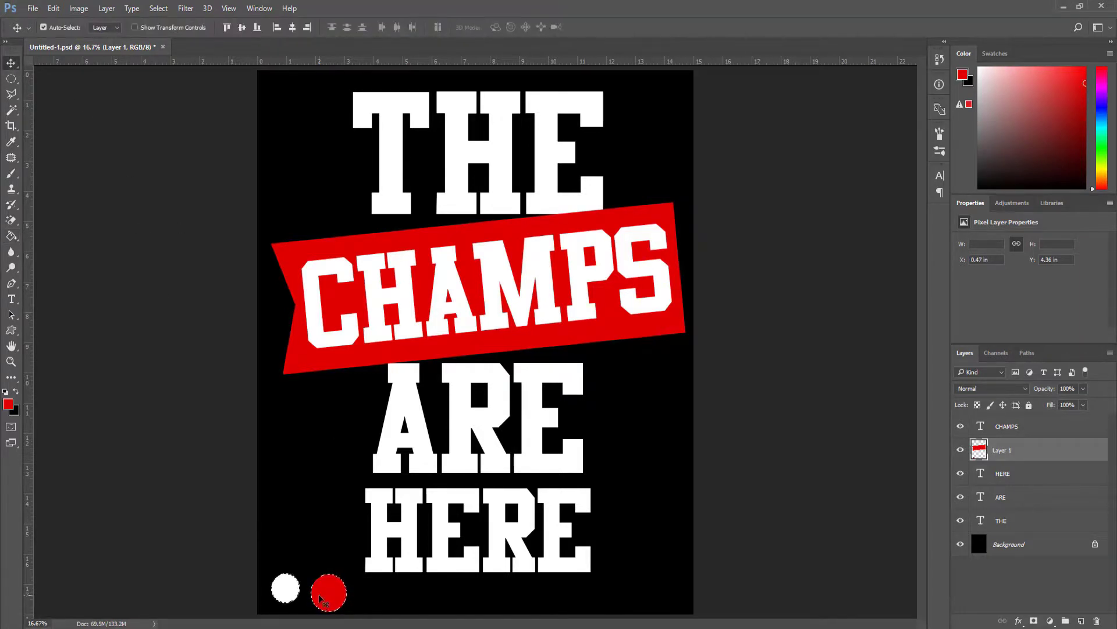
Step: Drag both dots from the bottom-left to sit just right of the word HERE
left_click_drag(315, 591, 654, 592)
key("ctrl")
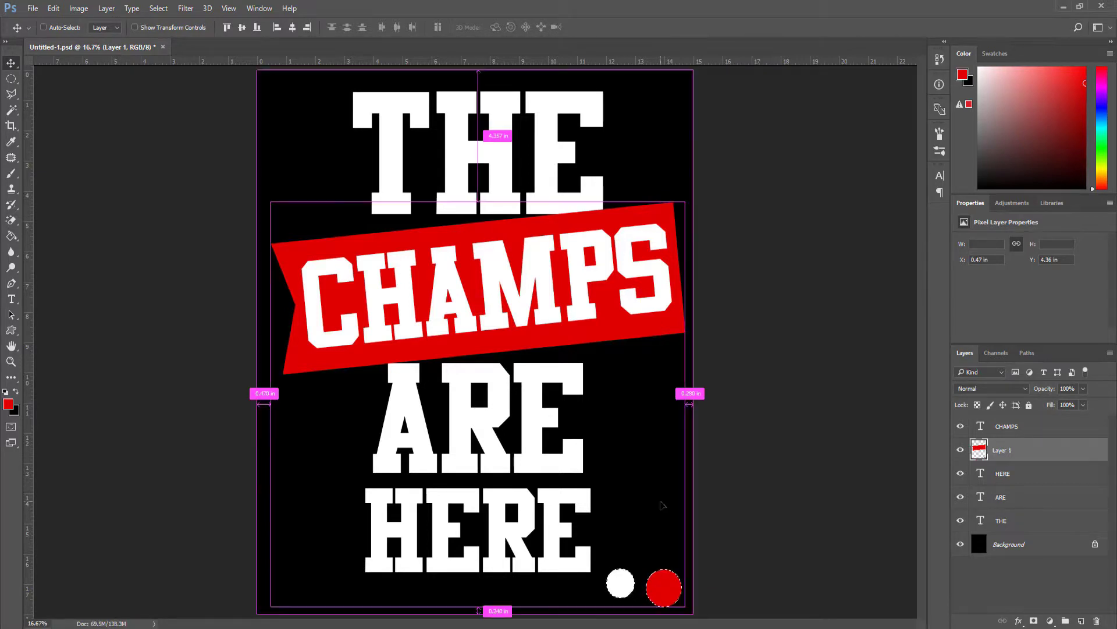